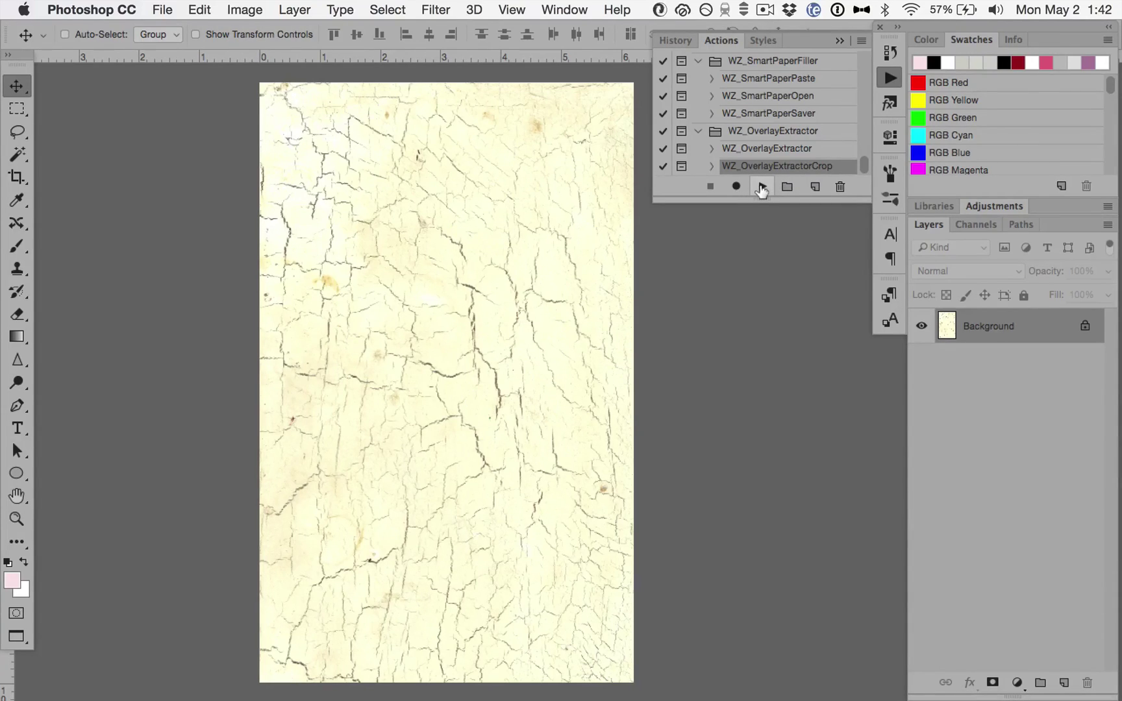
# Run the WZ_OverlayExtractorCrop action on the crackle scan and continue through its introductory messages.
pyautogui.click(762, 188)
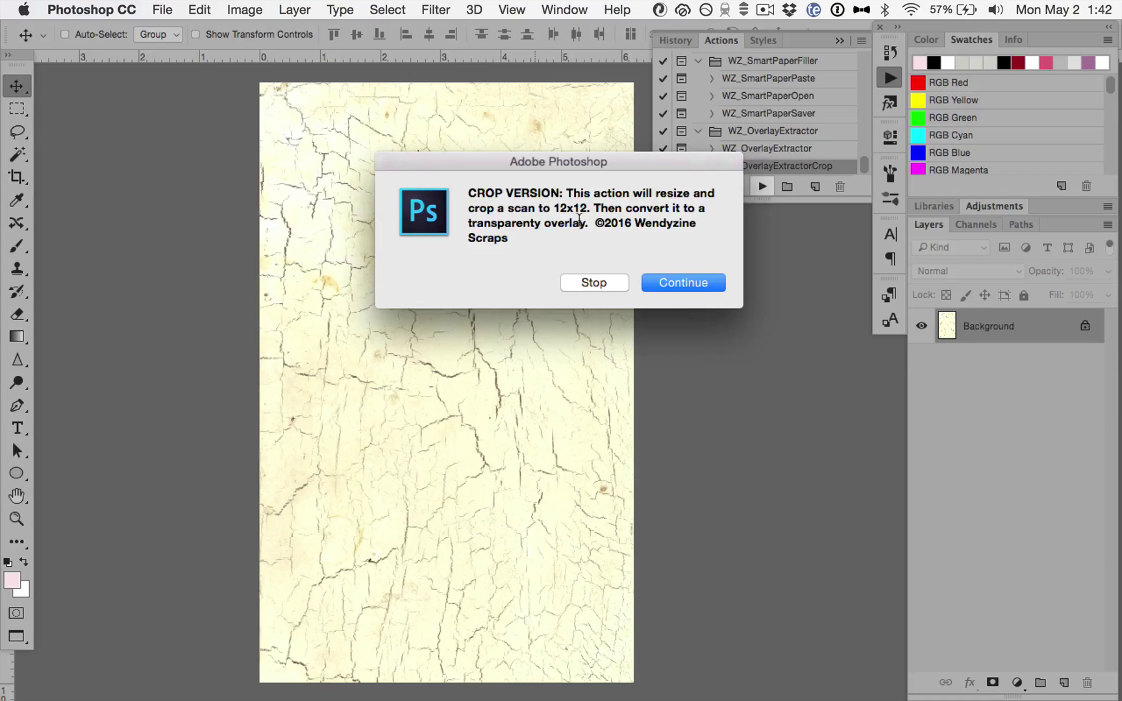
pyautogui.click(697, 283)
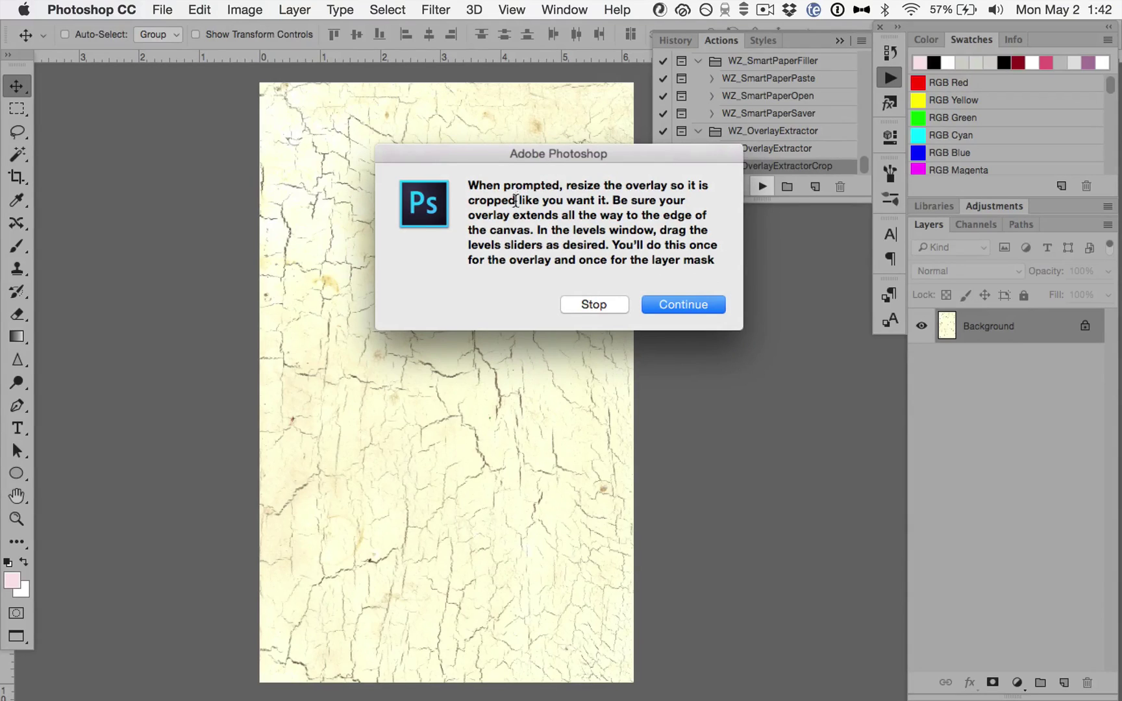
pyautogui.click(689, 302)
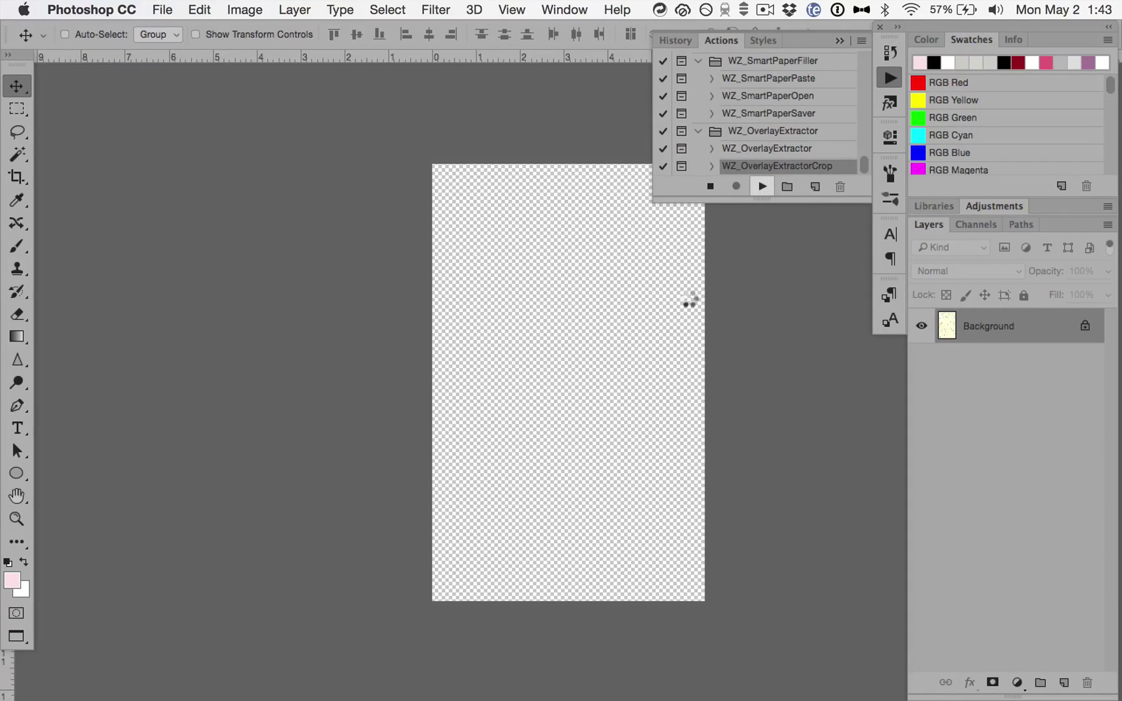
# Scale the scan to about 102.4% and shift it upward so it covers the whole square canvas, and commit the transform.
pyautogui.hscroll(4, 739, 332)
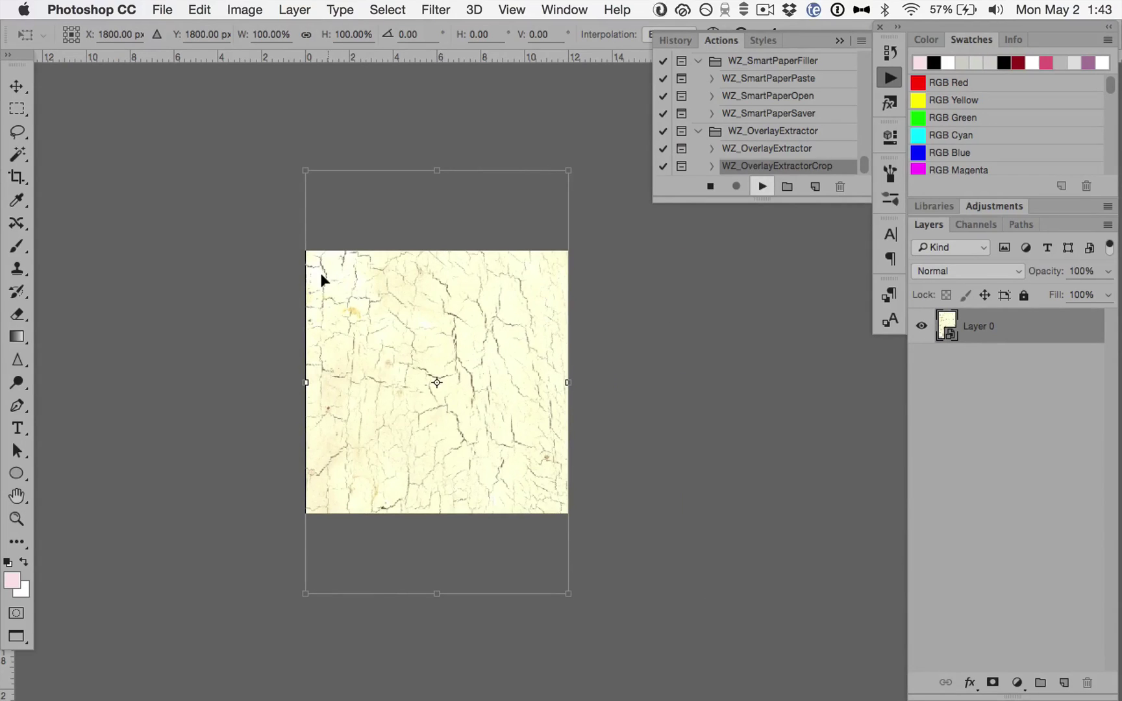
pyautogui.moveTo(302, 168); pyautogui.dragTo(280, 162)
pyautogui.moveTo(359, 422); pyautogui.dragTo(357, 355)
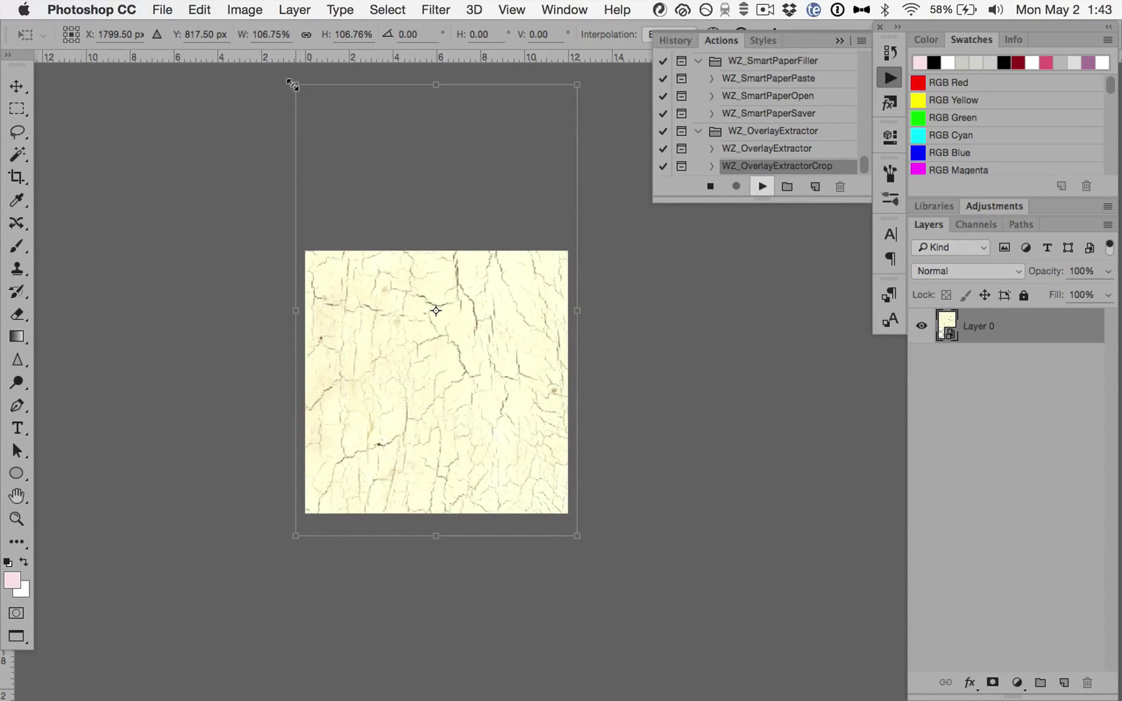
pyautogui.moveTo(291, 85); pyautogui.dragTo(298, 458)
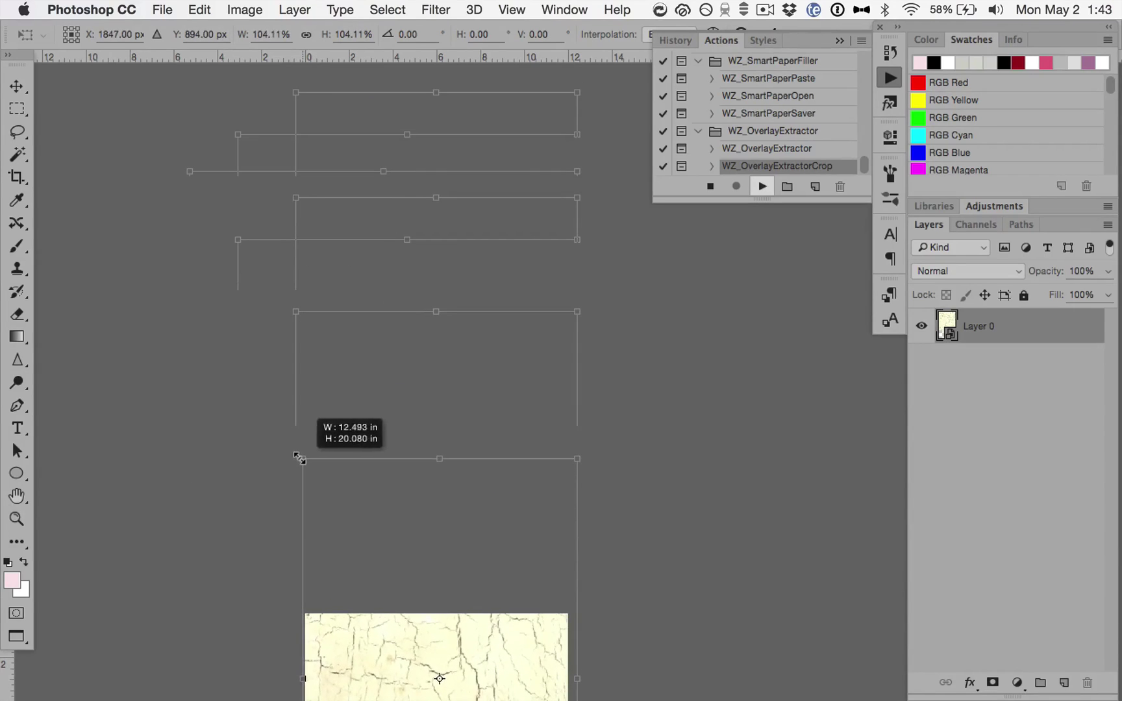
pyautogui.scroll(-10, 299, 458)
pyautogui.scroll(3, 299, 458)
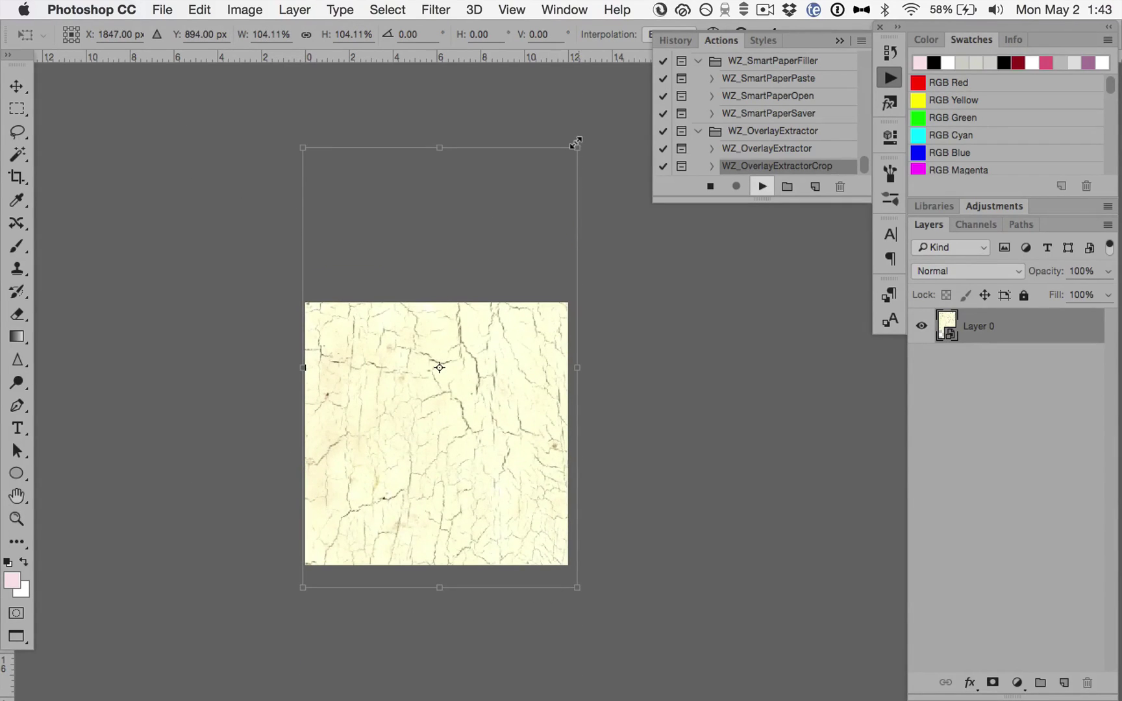
pyautogui.moveTo(575, 143); pyautogui.dragTo(570, 151)
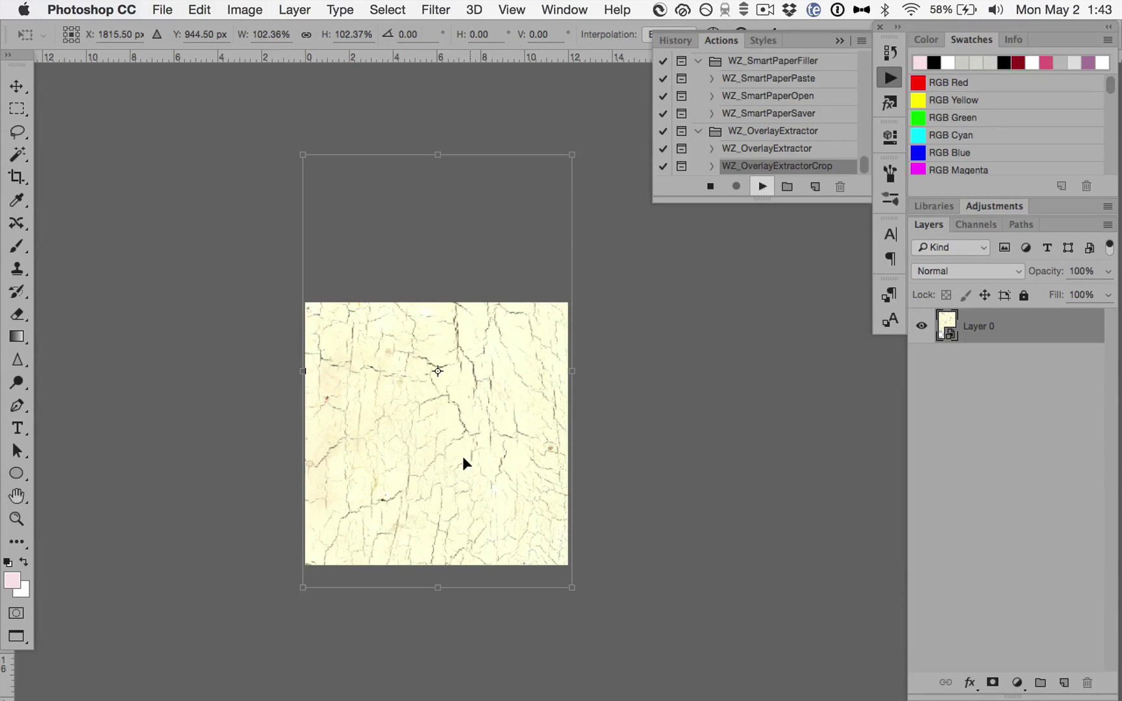
pyautogui.press('Return')
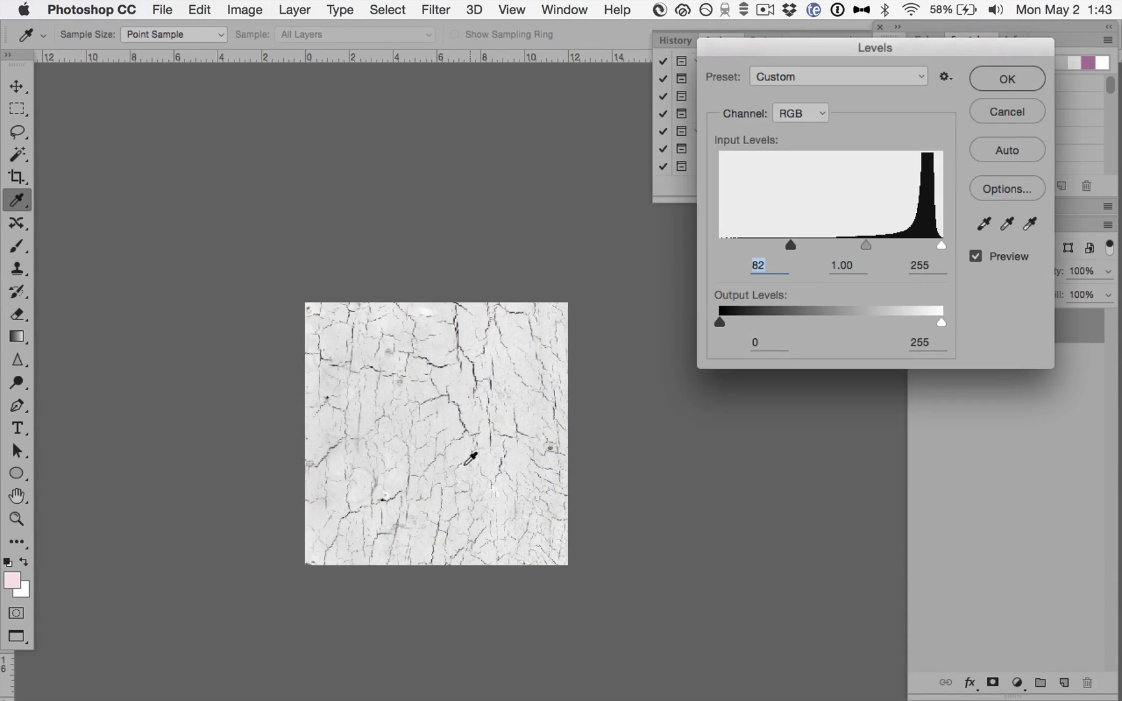
# Raise the black input level of the overlay to 165 in Levels, with the whole texture in view.
pyautogui.moveTo(821, 43); pyautogui.dragTo(758, 233)
pyautogui.moveTo(726, 434); pyautogui.dragTo(772, 433)
pyautogui.press('super+plus')
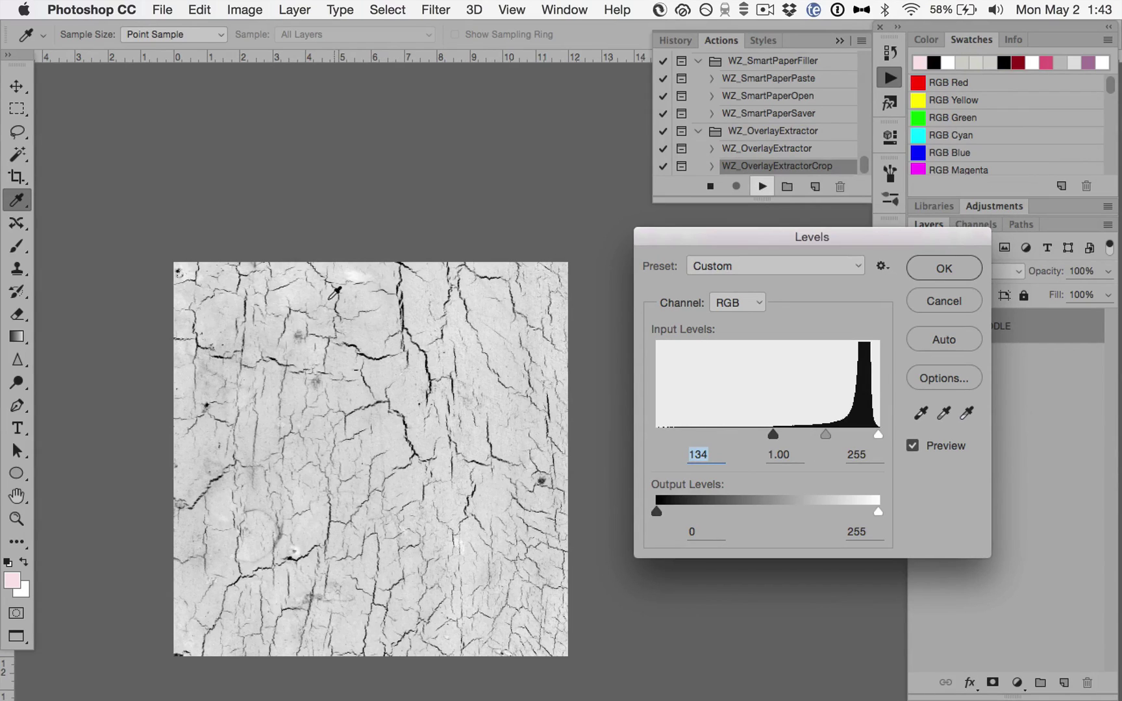
pyautogui.scroll(-1, 334, 294)
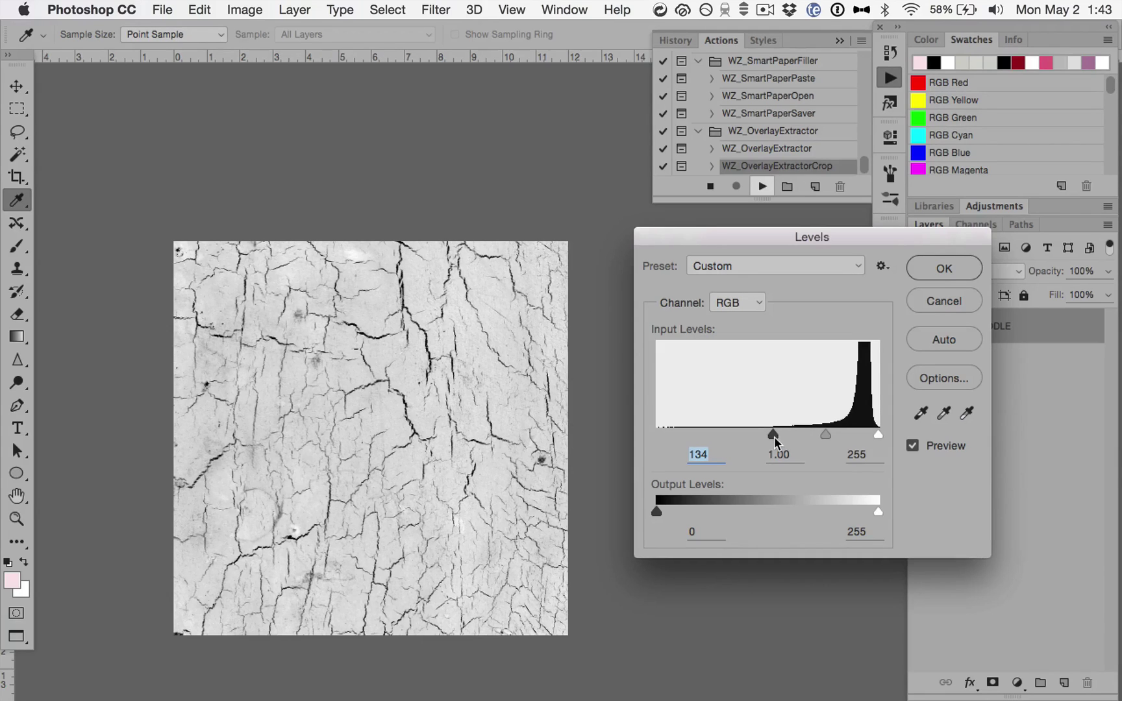
pyautogui.moveTo(773, 435)
pyautogui.mouseDown()
pyautogui.moveTo(831, 432)
pyautogui.moveTo(789, 434)
pyautogui.moveTo(801, 438)
pyautogui.mouseUp()
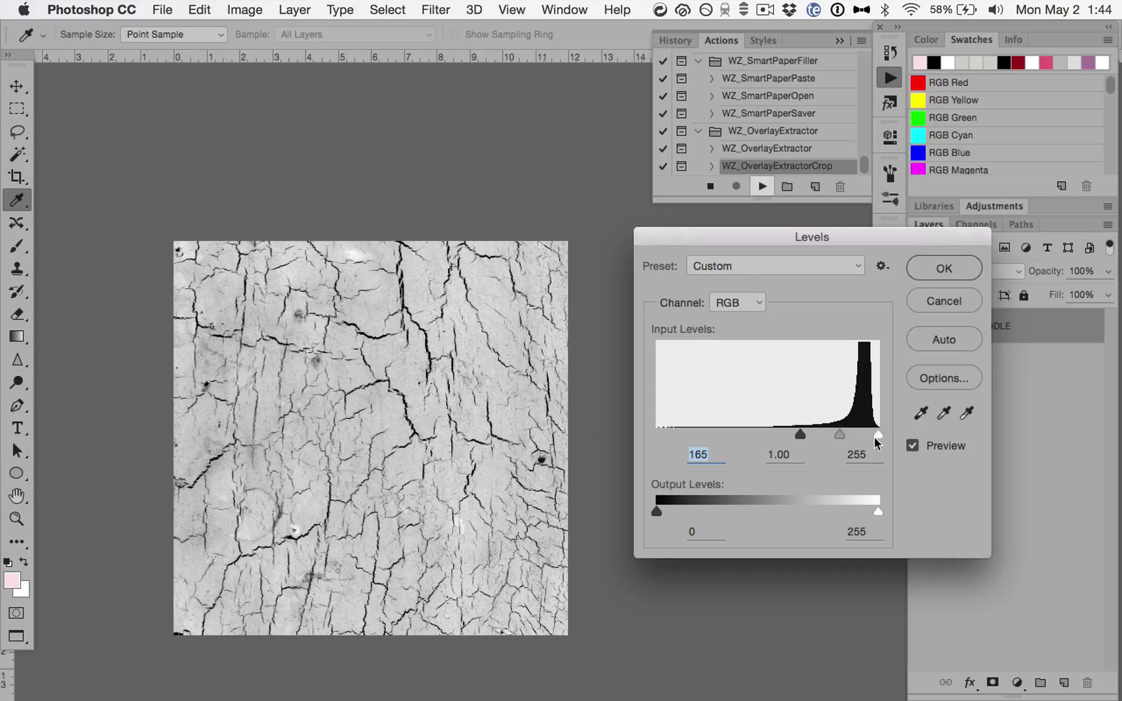
# Try white input levels of 223 and 220 with the black level at 177, and return the white level to 255.
pyautogui.moveTo(875, 437); pyautogui.dragTo(850, 436)
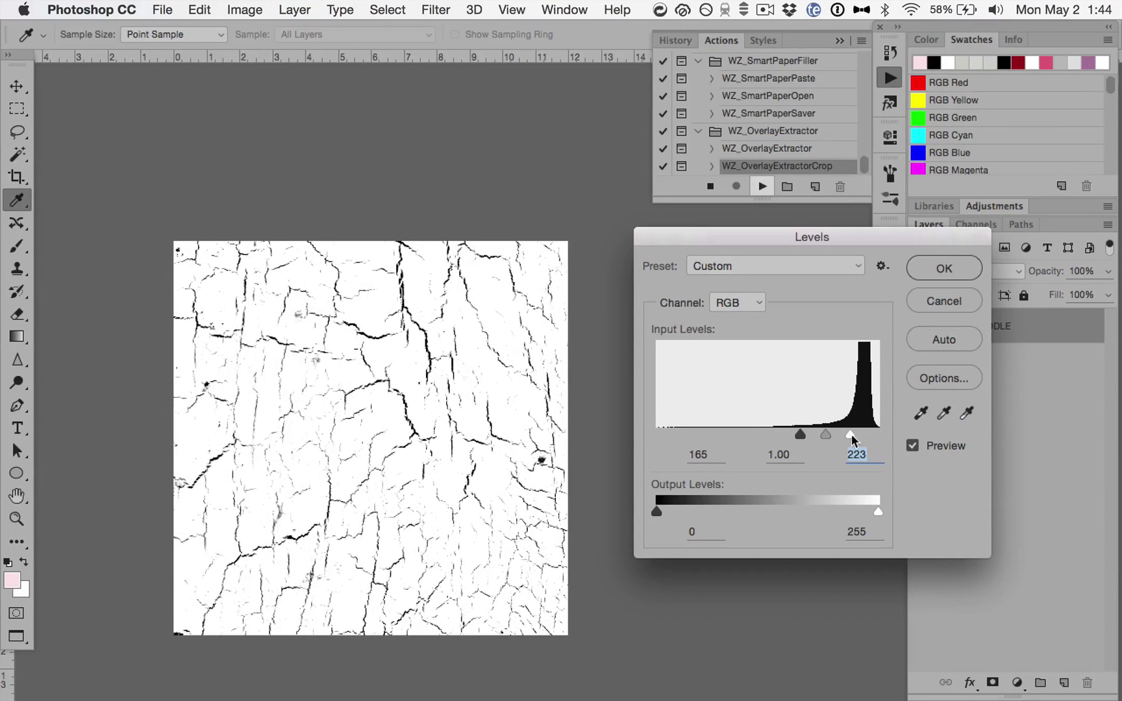
pyautogui.moveTo(851, 434); pyautogui.dragTo(896, 441)
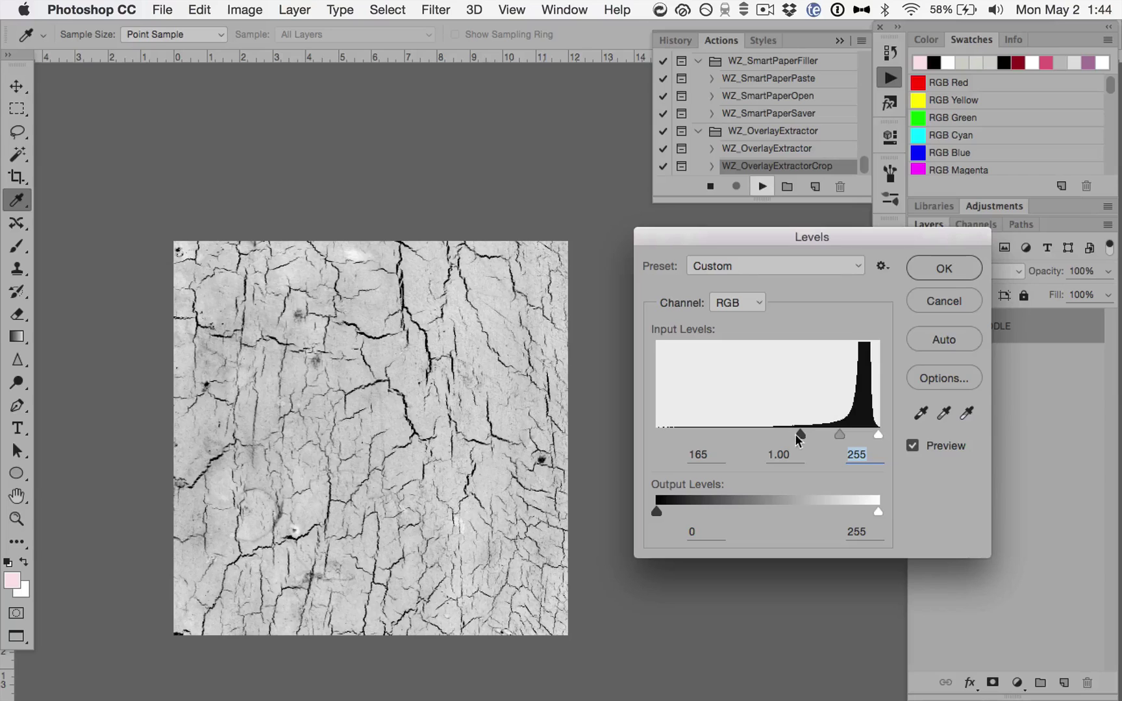
pyautogui.moveTo(796, 435); pyautogui.dragTo(847, 435)
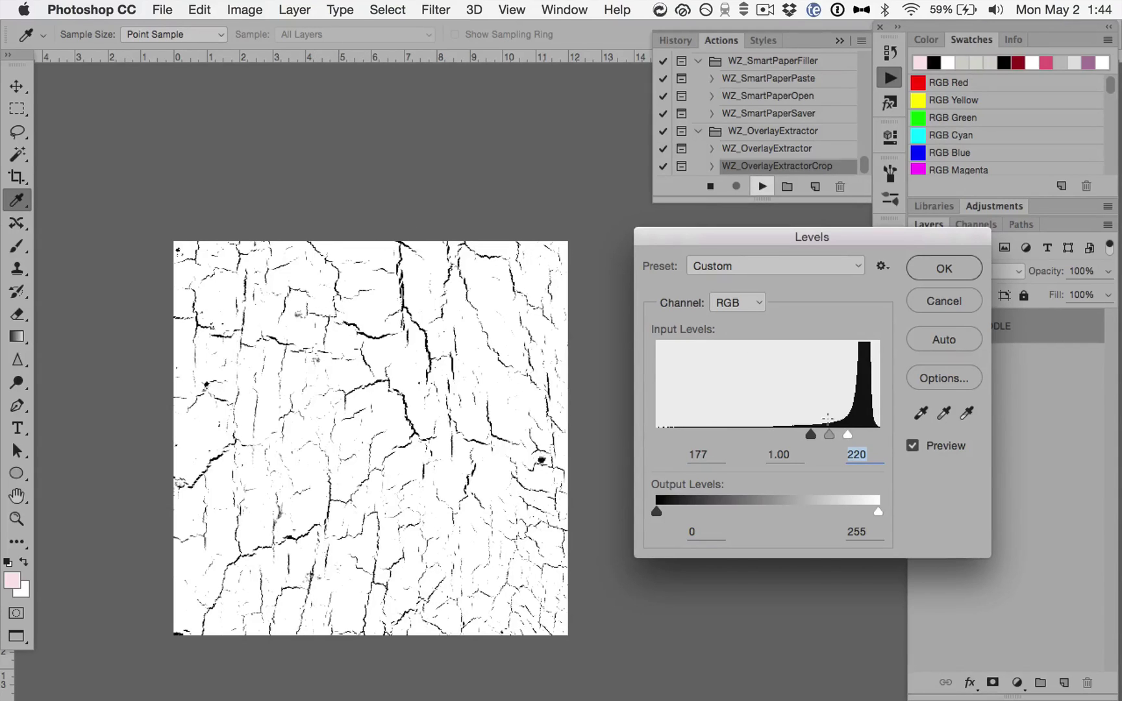
pyautogui.moveTo(849, 432); pyautogui.dragTo(887, 434)
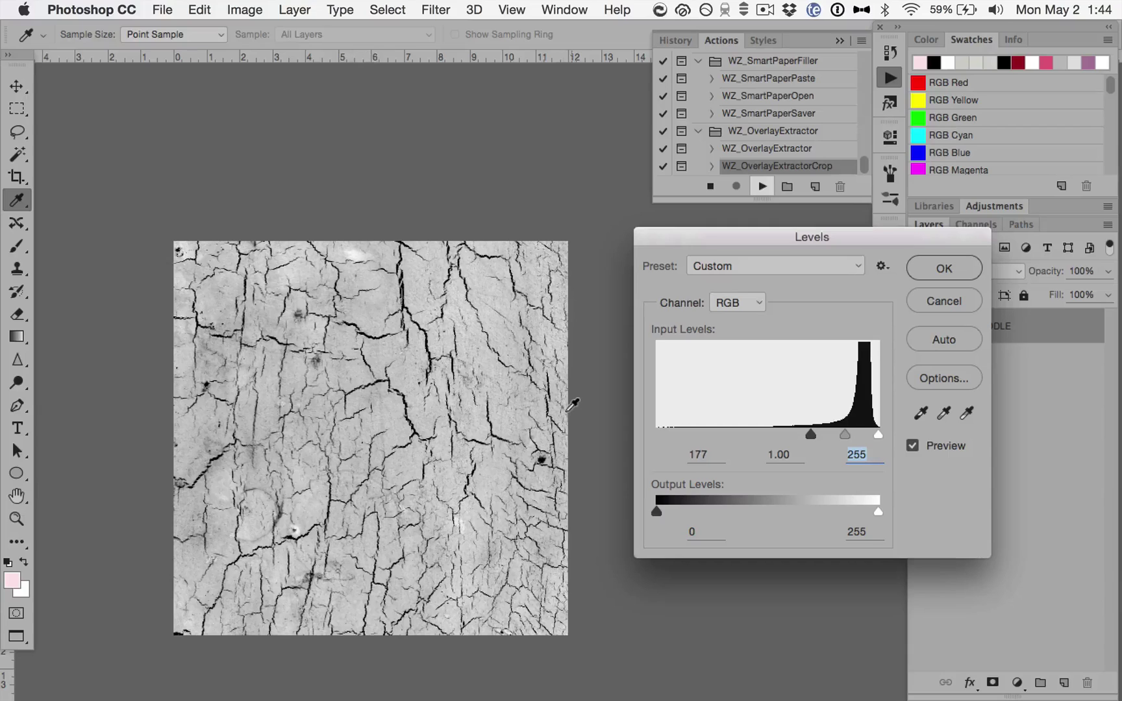
# Set the overlay's input levels to 170 for black and 0.93 for midtones, and apply the Levels adjustment.
pyautogui.moveTo(806, 436); pyautogui.dragTo(851, 437)
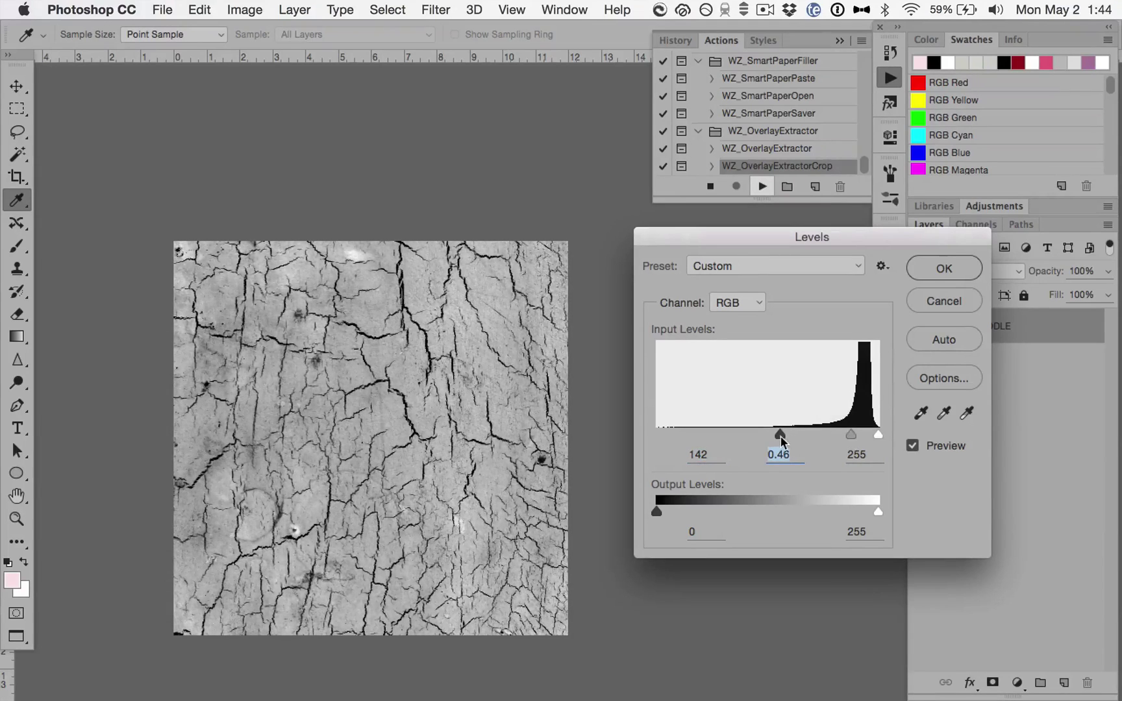
pyautogui.moveTo(781, 442); pyautogui.dragTo(842, 431)
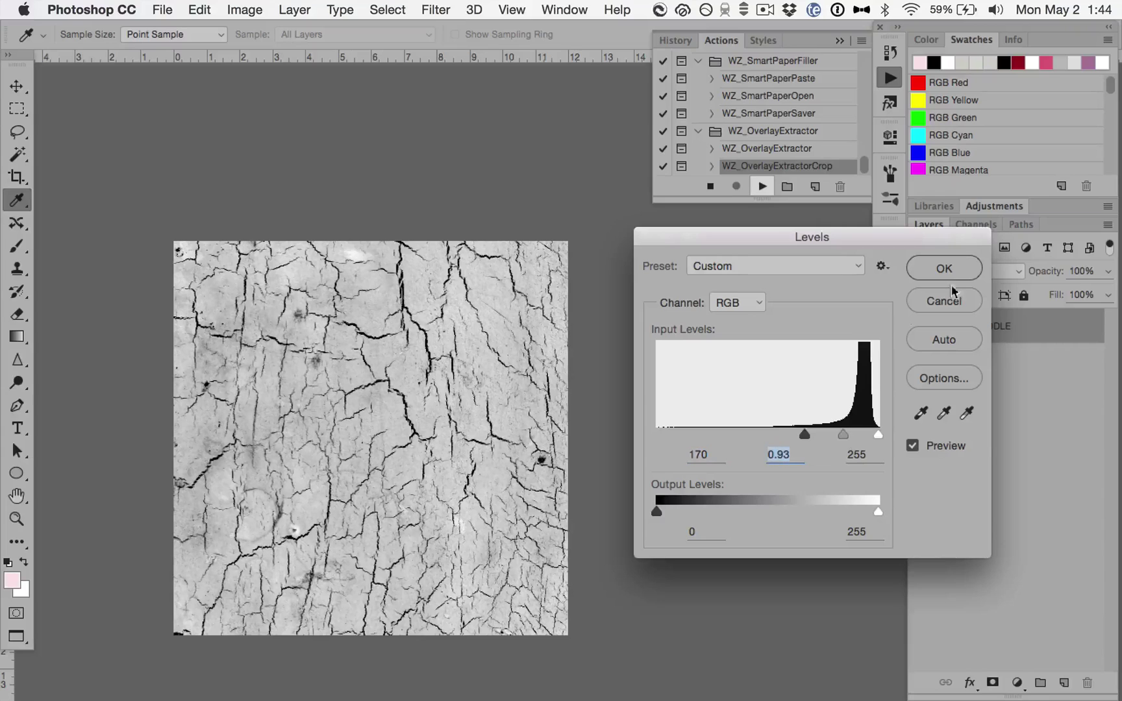
pyautogui.click(946, 266)
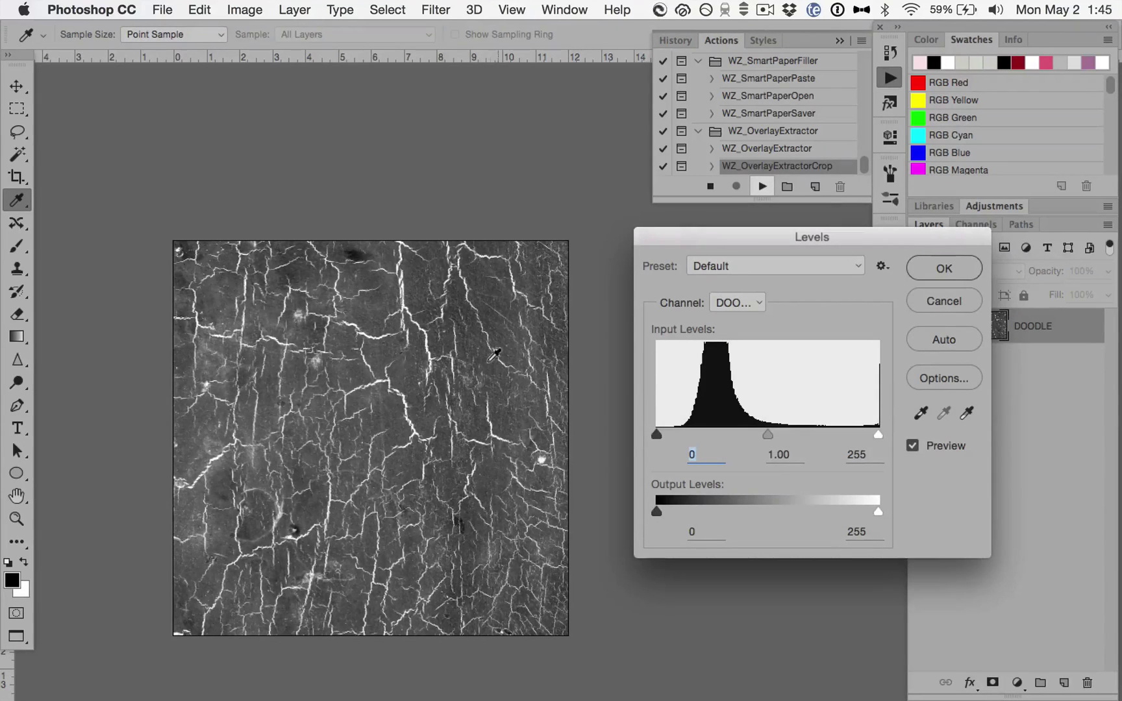
# Set the layer mask's input levels to 24 for black and 233 for white, and apply the Levels adjustment.
pyautogui.moveTo(736, 241); pyautogui.dragTo(666, 265)
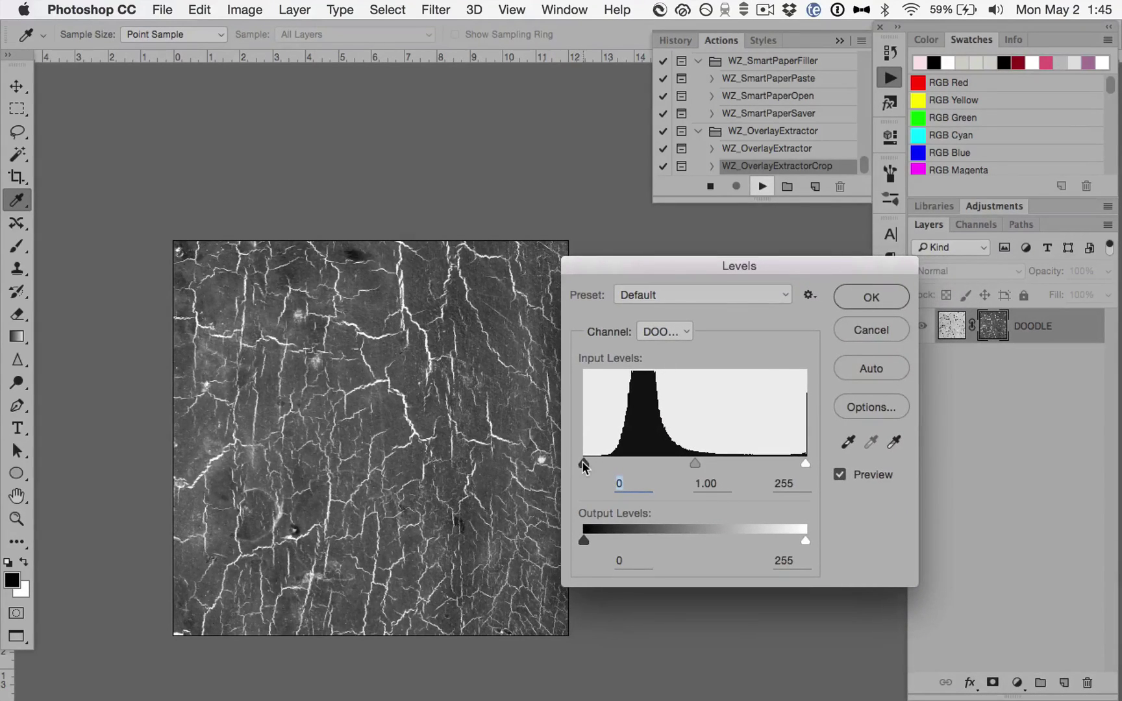
pyautogui.moveTo(582, 463); pyautogui.dragTo(605, 462)
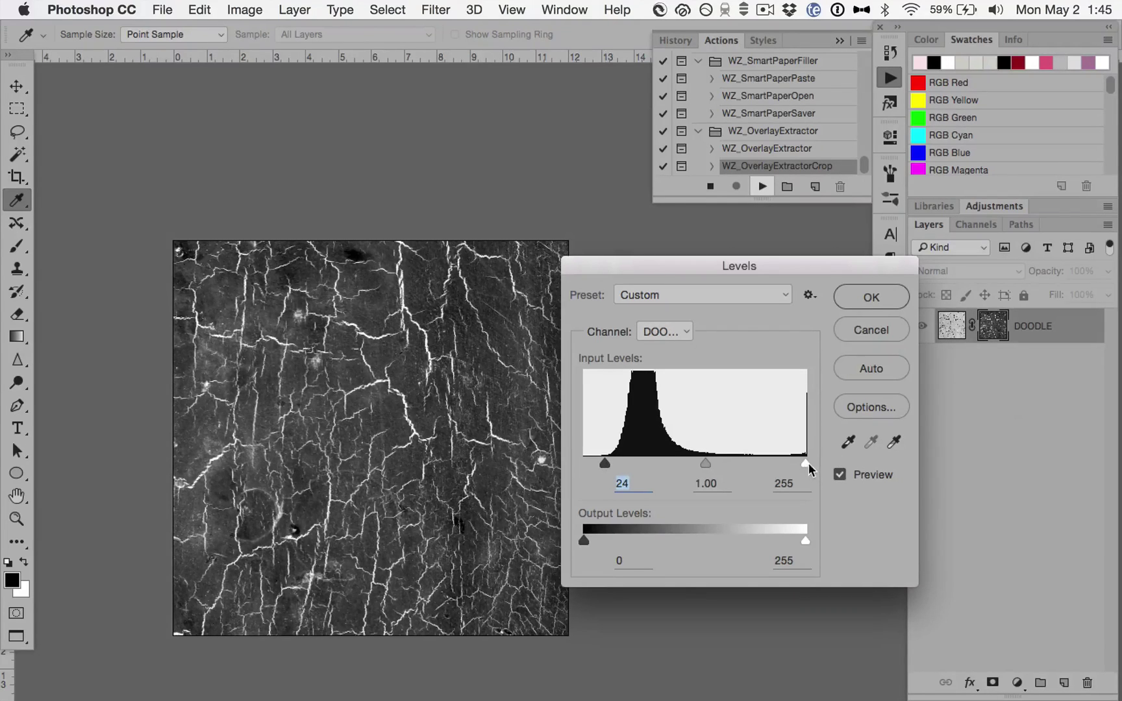
pyautogui.moveTo(807, 464); pyautogui.dragTo(786, 462)
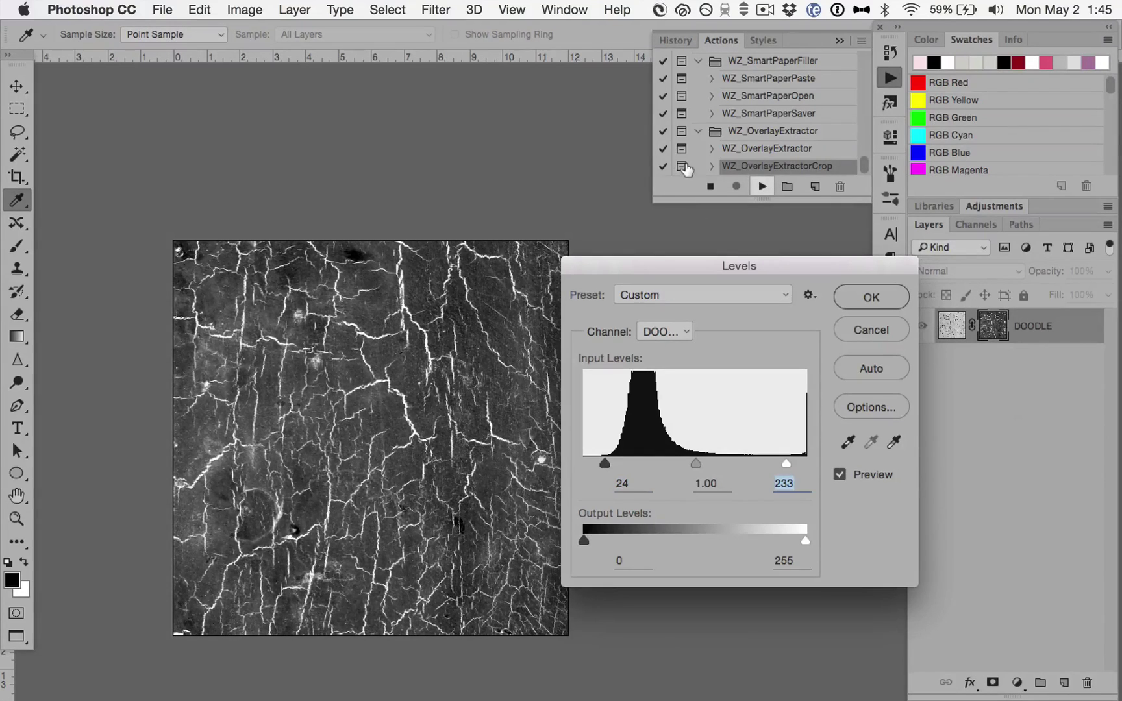
pyautogui.click(867, 297)
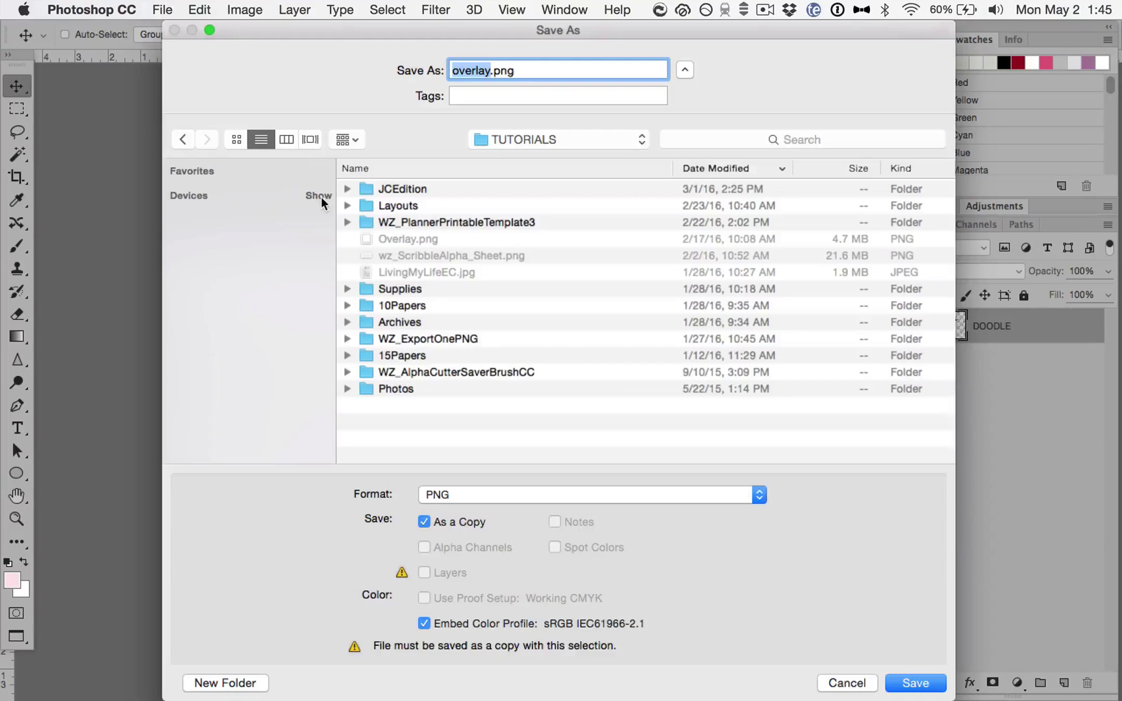
# Save the overlay as sampleoverlay.png in the TUTORIALS folder, with Smallest / Slow compression and no interlacing.
pyautogui.press('Right')
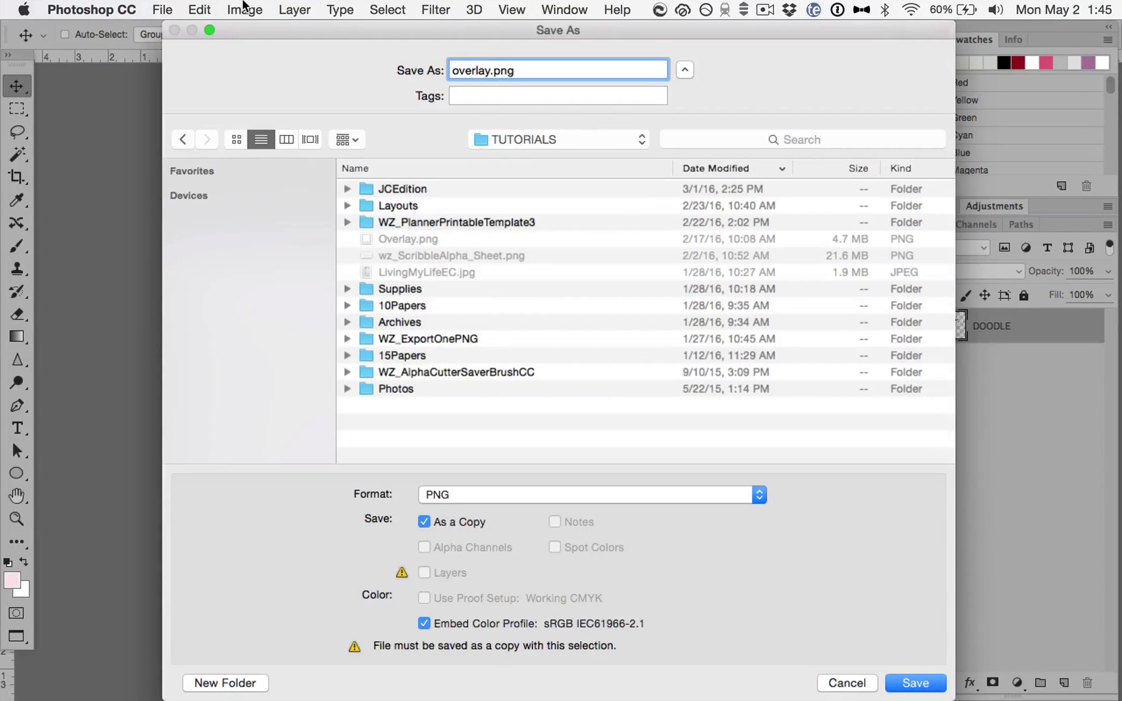
pyautogui.write('sample')
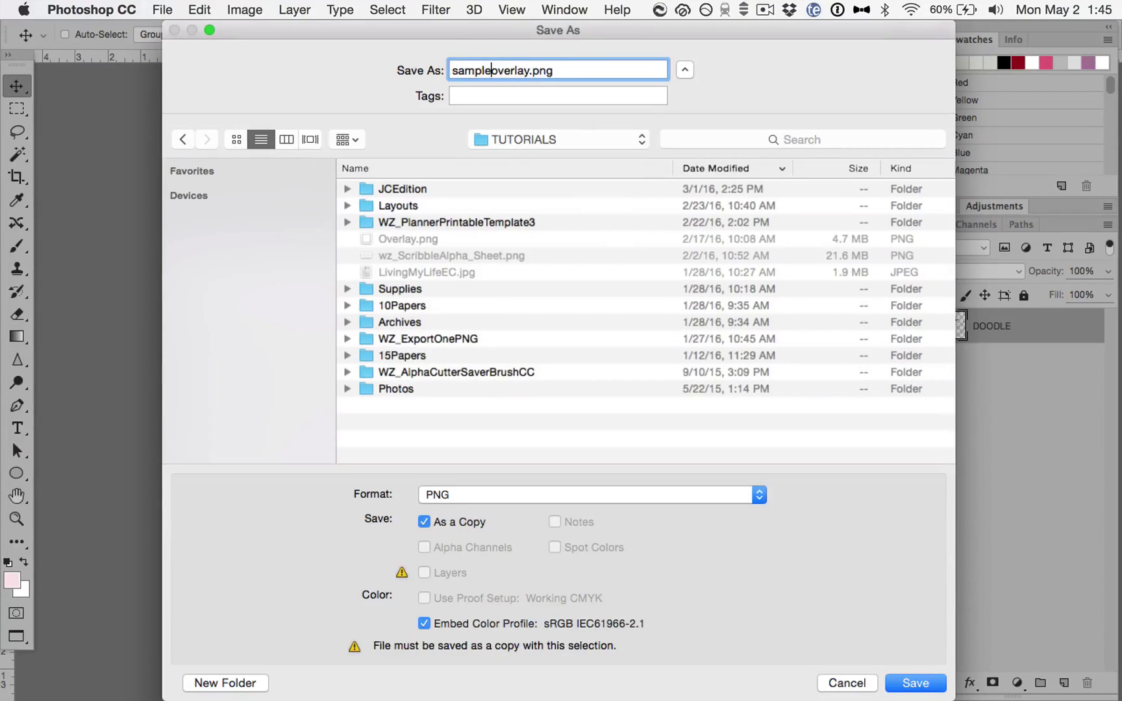
pyautogui.click(894, 683)
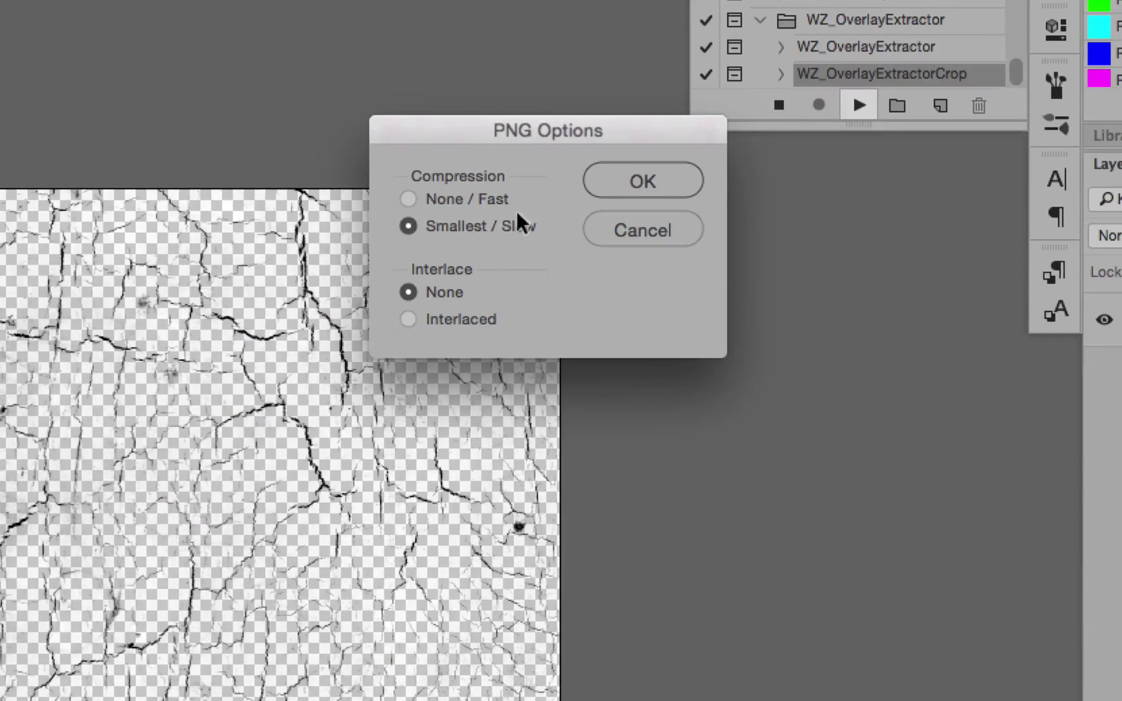
pyautogui.click(645, 170)
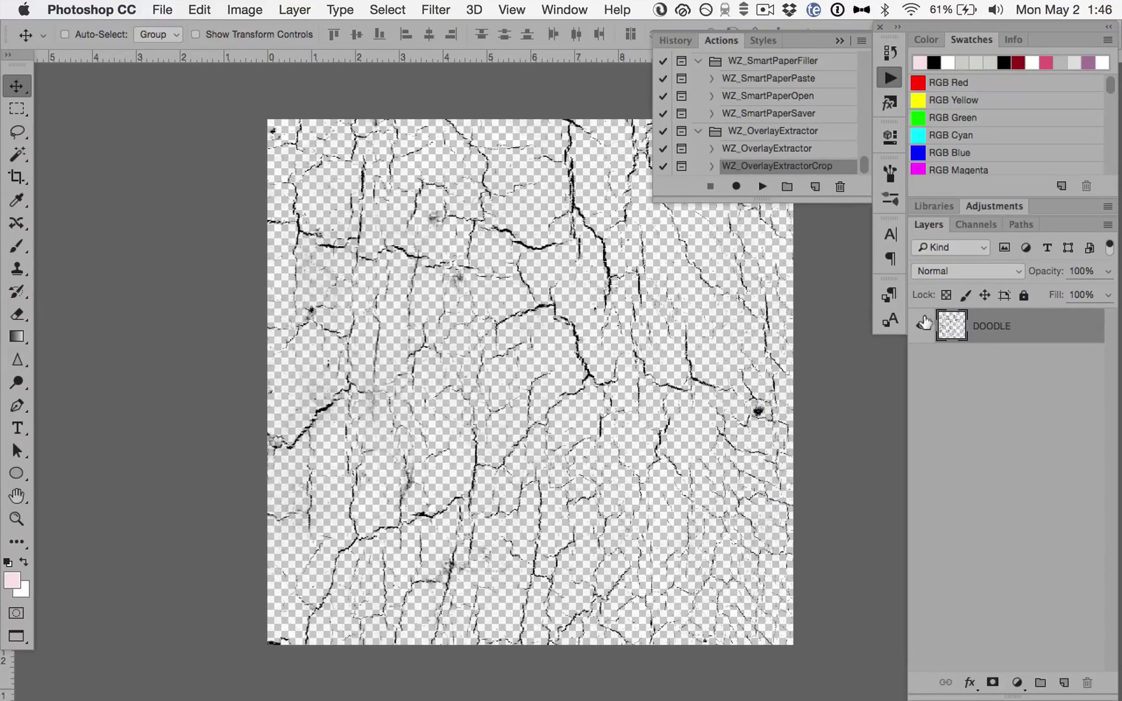
# Add a new layer, fill it with the pale pink foreground colour, and move it beneath the DOODLE layer.
pyautogui.click(1063, 683)
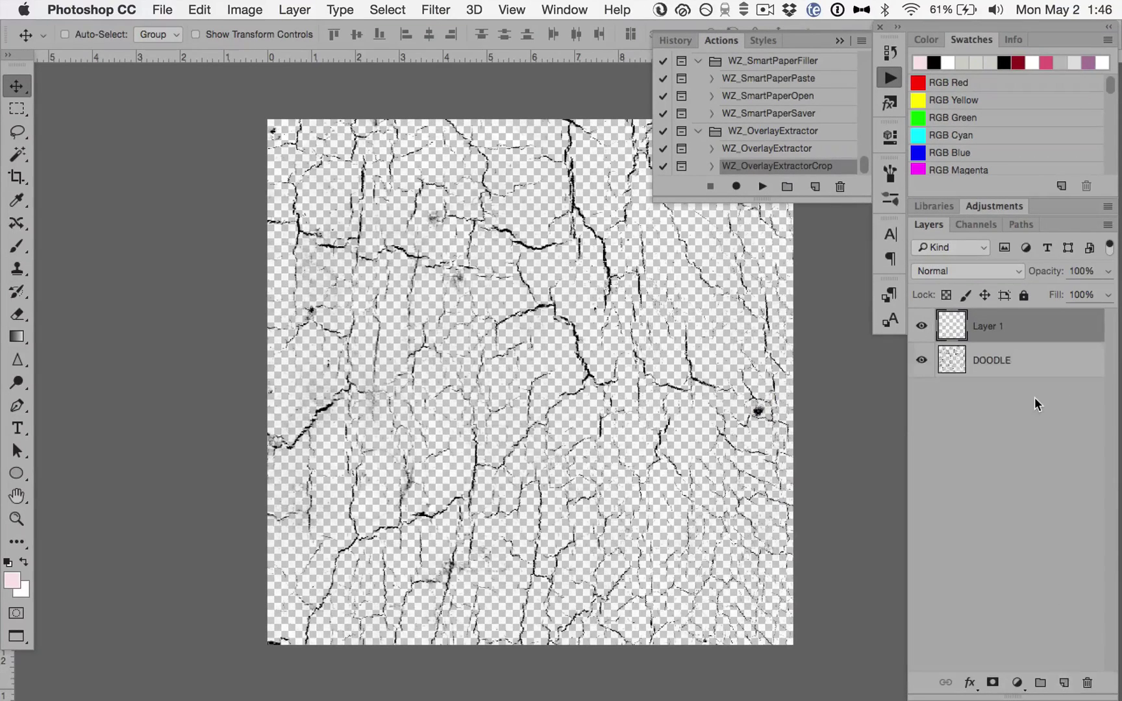
pyautogui.press('super+BackSpace')
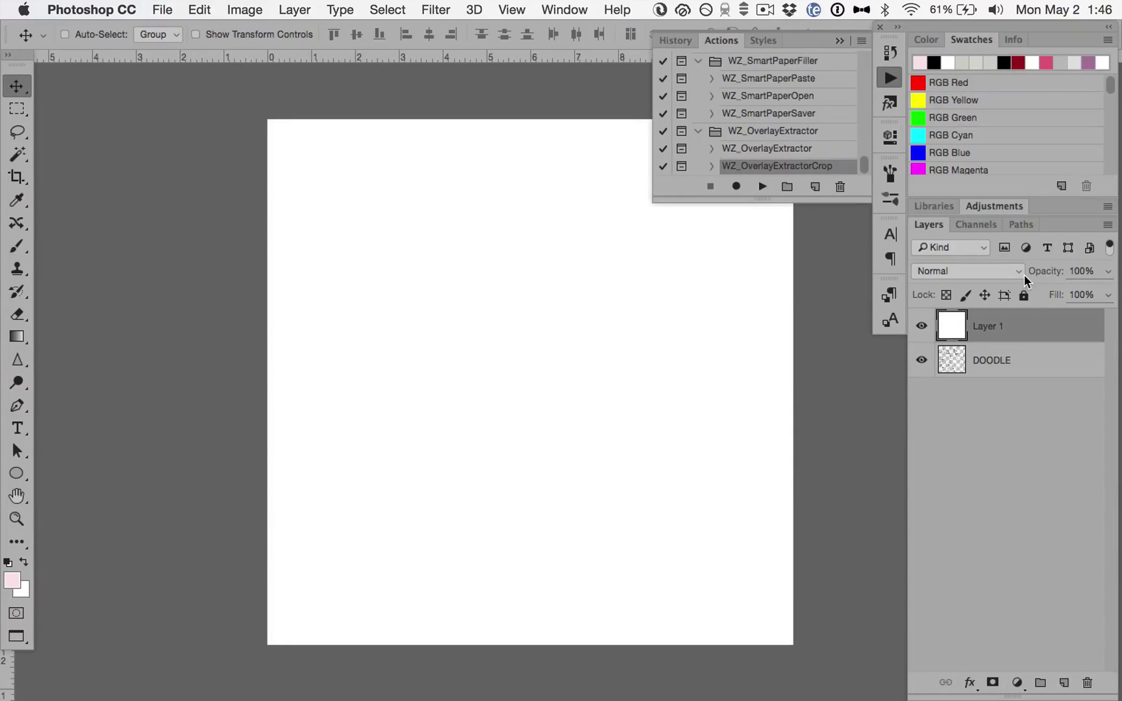
pyautogui.hotkey('alt', 'BackSpace')
pyautogui.press('super+bracketleft')
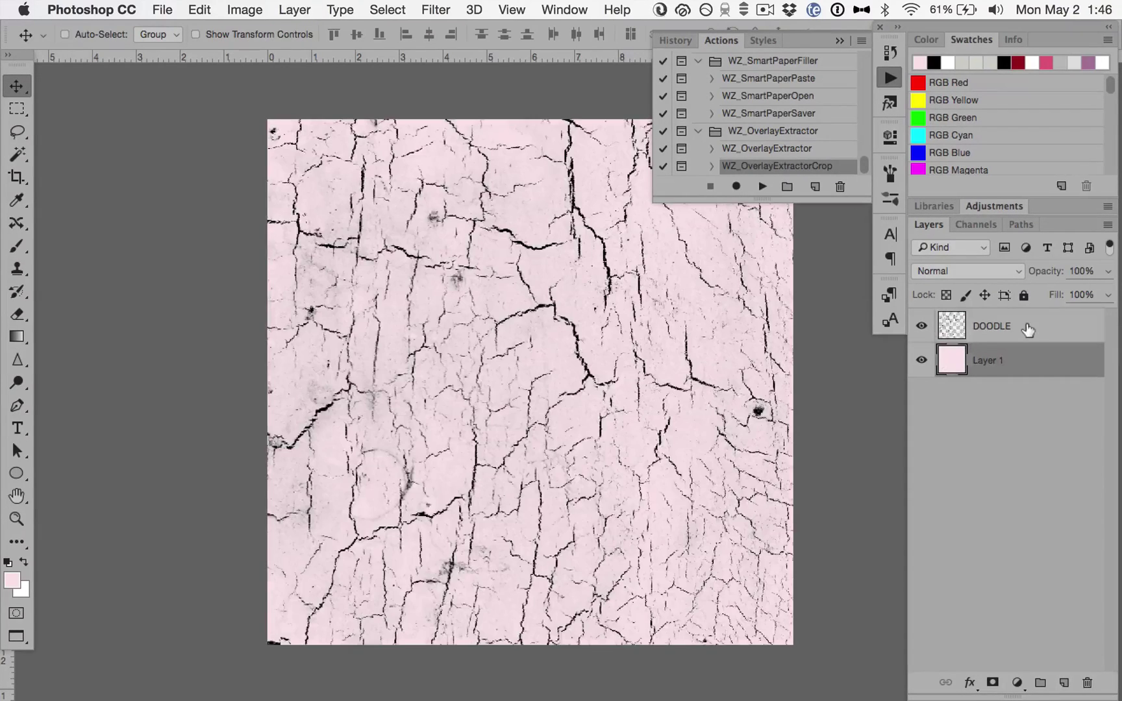
# Examine the fine crack detail of the extracted overlay against the pink background at close range.
pyautogui.press('super+plus')
pyautogui.press('super+plus')
pyautogui.press('super+plus')
pyautogui.press('super+plus')
pyautogui.press('super+plus')
pyautogui.press('super+plus')
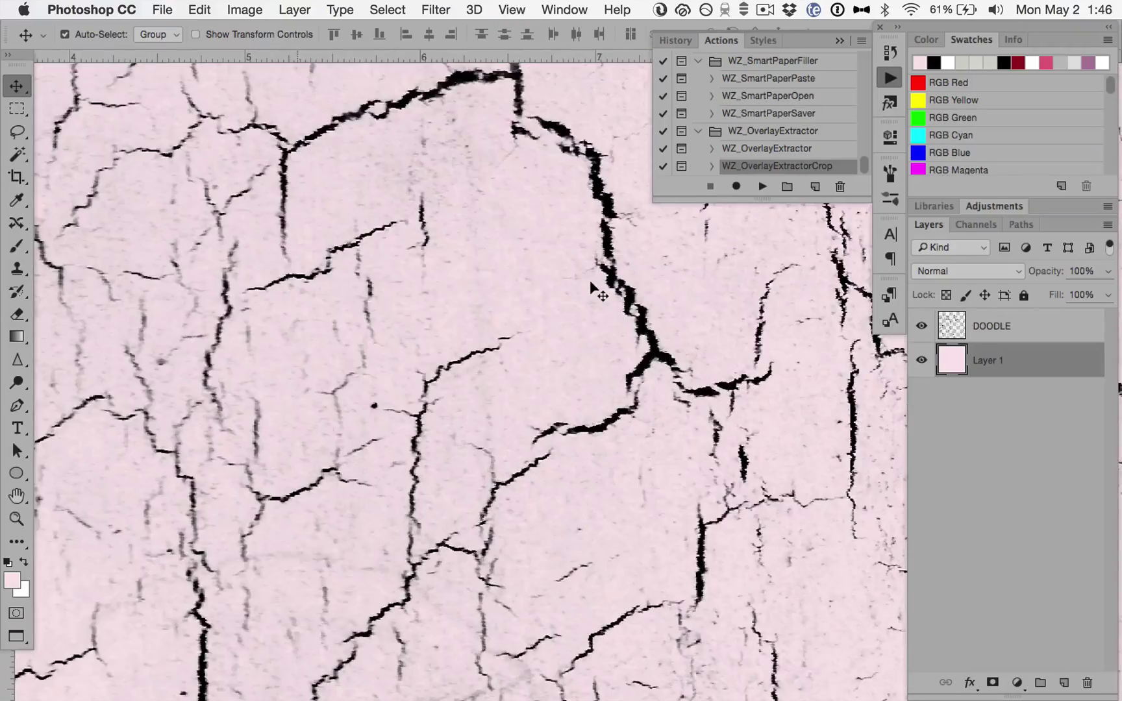
pyautogui.press('super+minus')
pyautogui.press('super+minus')
pyautogui.press('super+minus')
pyautogui.press('super+minus')
pyautogui.press('super+minus')
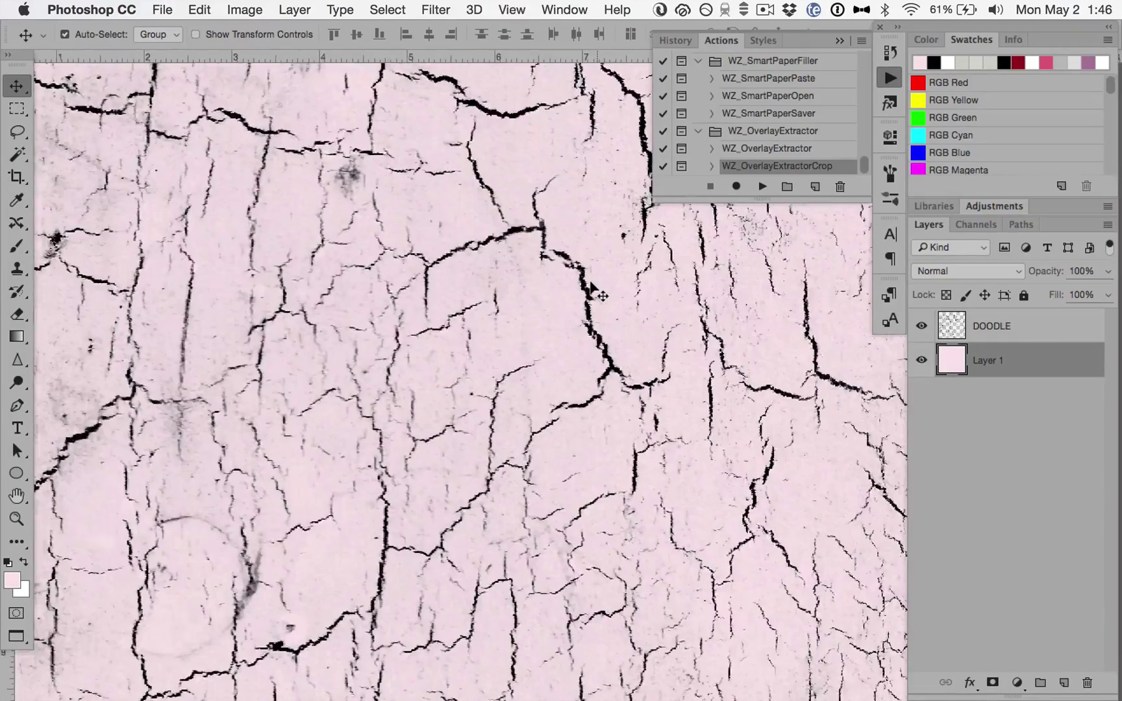
# Set the DOODLE layer's blend mode to Linear Burn and check the overlay across the canvas.
pyautogui.click(996, 331)
pyautogui.click(964, 270)
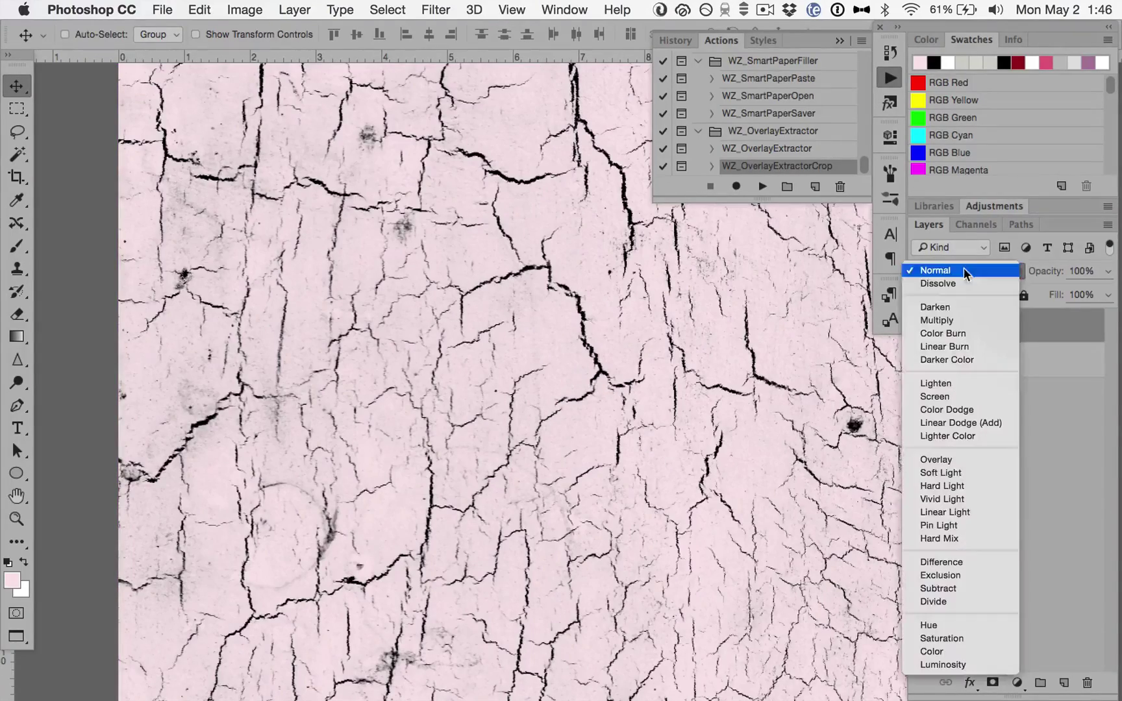
pyautogui.click(978, 341)
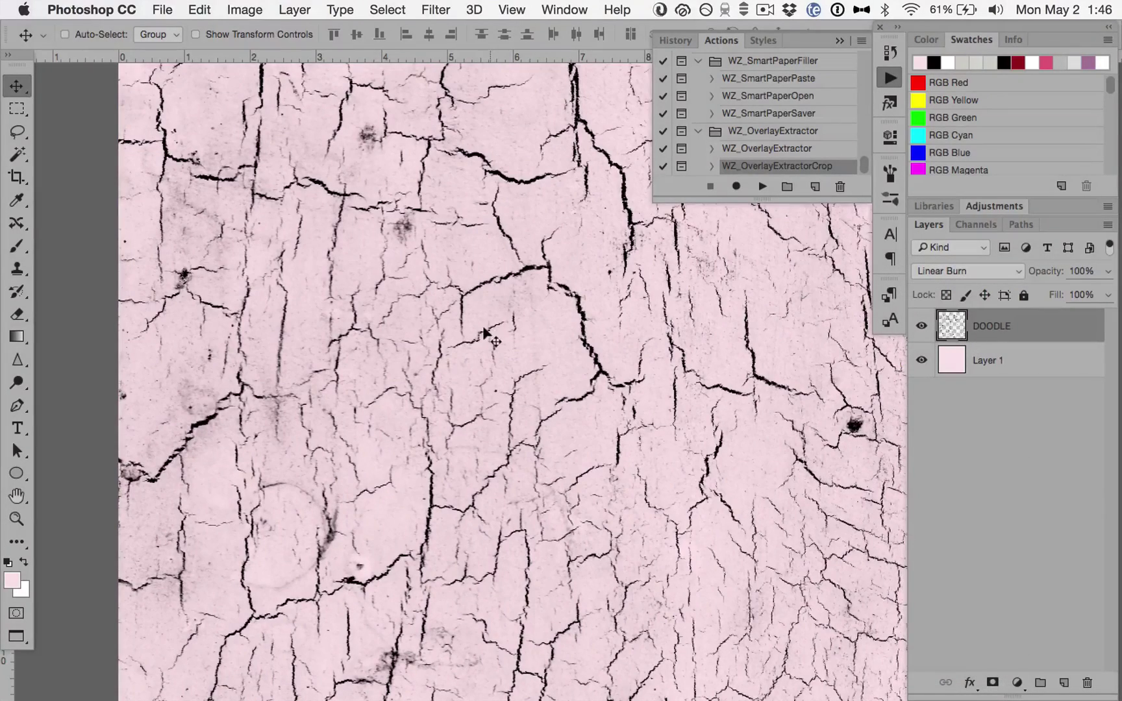
pyautogui.press('super+minus')
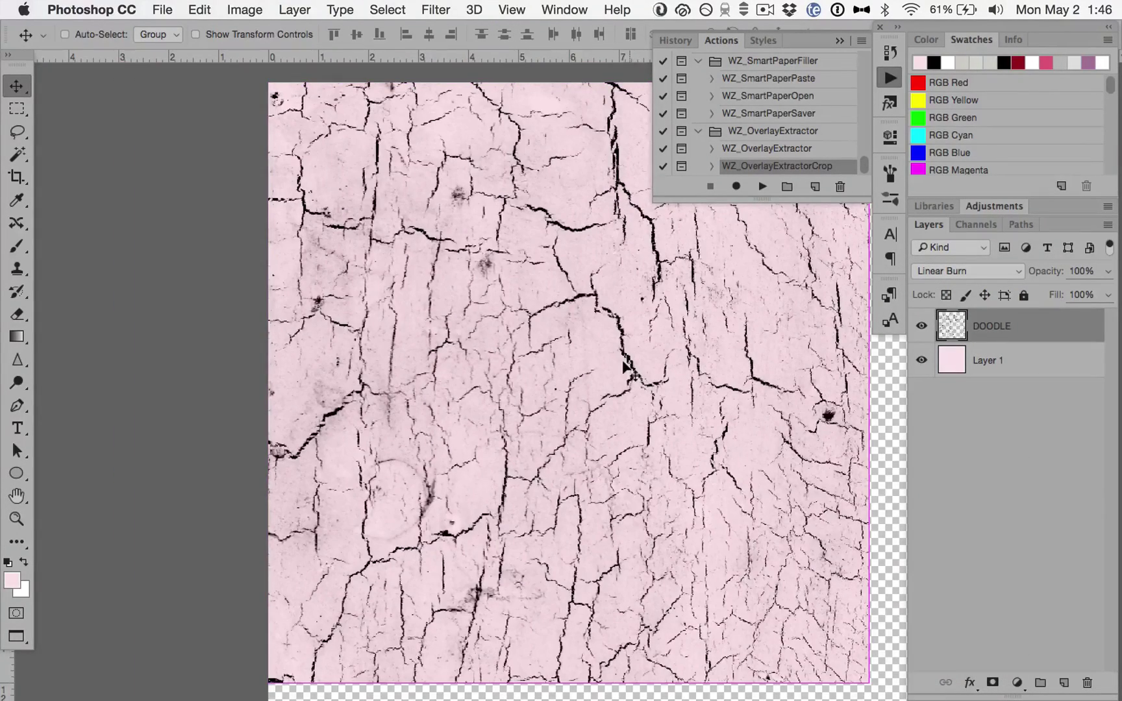
pyautogui.scroll(-5, 627, 370)
pyautogui.scroll(12, 627, 369)
pyautogui.scroll(-5, 627, 369)
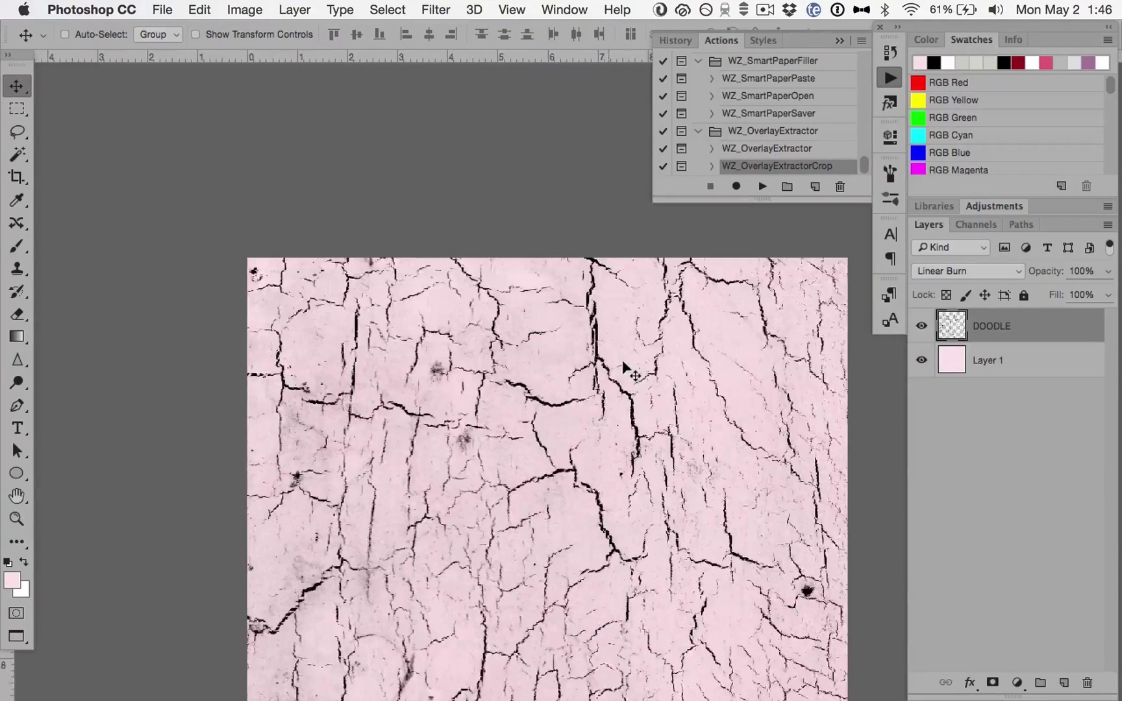
pyautogui.scroll(-5, 623, 360)
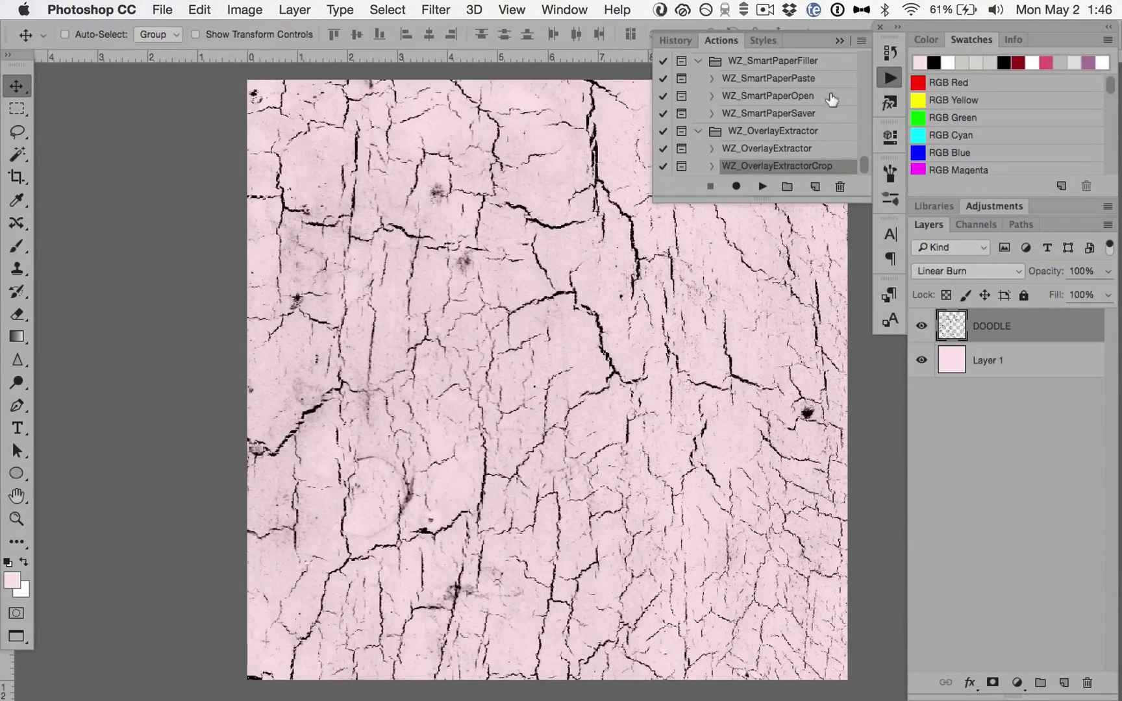
# Expand the WZ_OverlayExtractorCrop action's recorded steps and turn off its second Levels step.
pyautogui.click(710, 167)
pyautogui.scroll(-10, 749, 150)
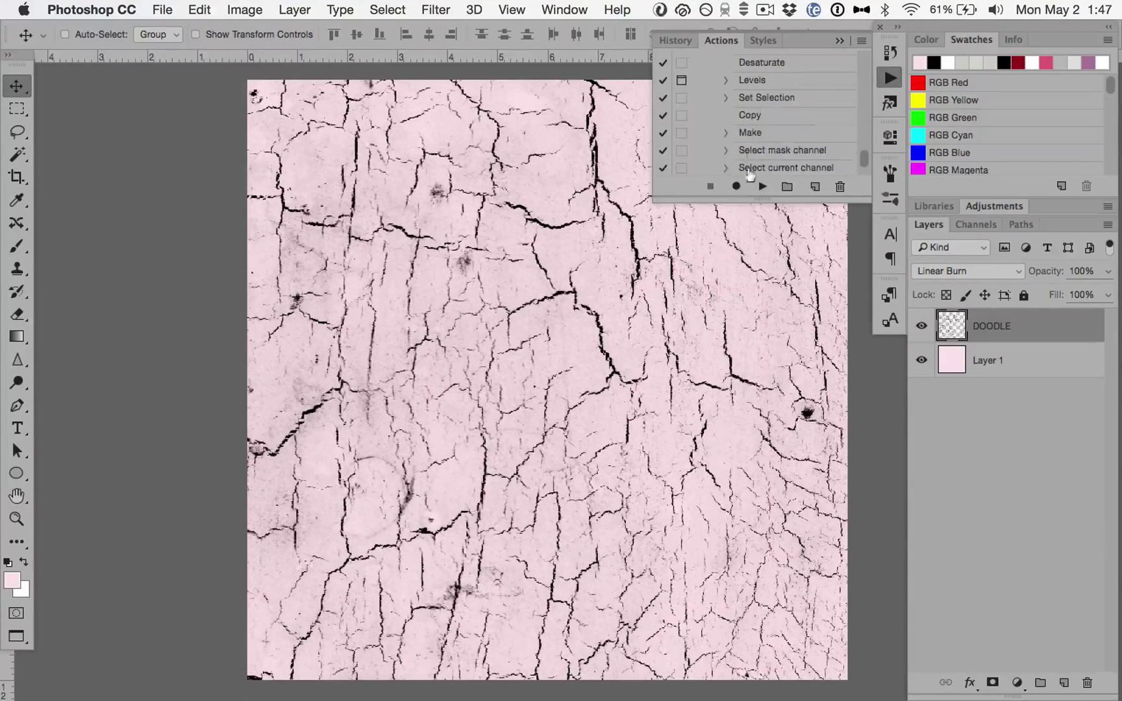
pyautogui.moveTo(760, 201); pyautogui.dragTo(760, 347)
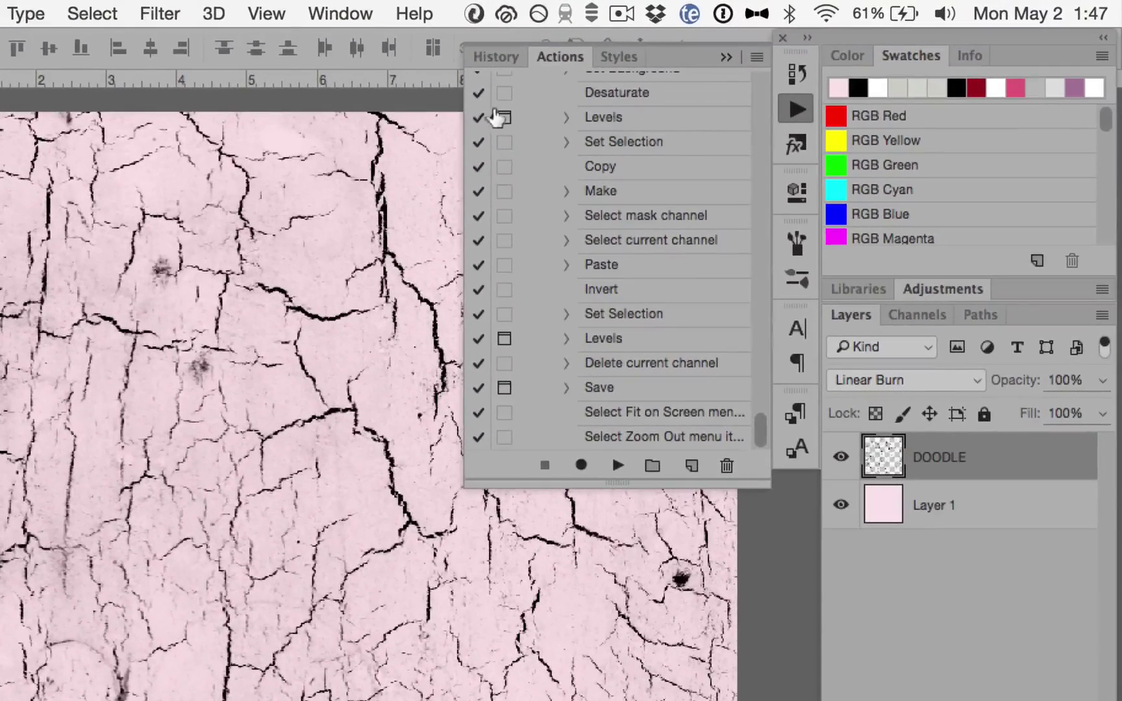
pyautogui.click(599, 335)
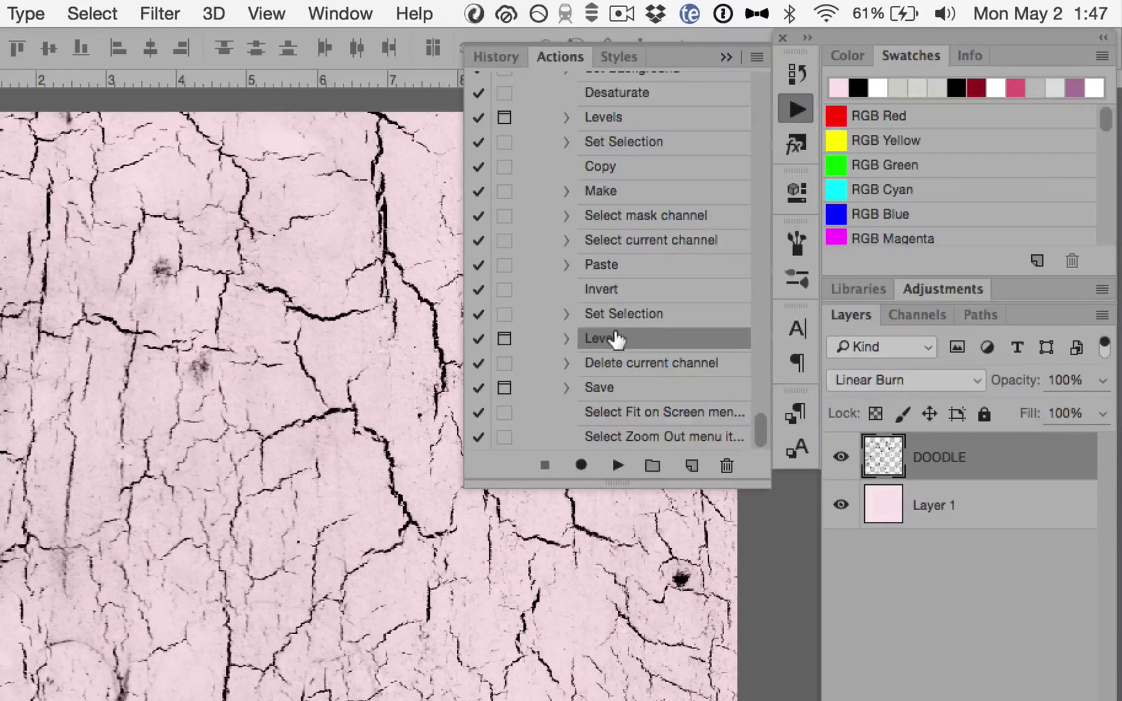
pyautogui.click(474, 337)
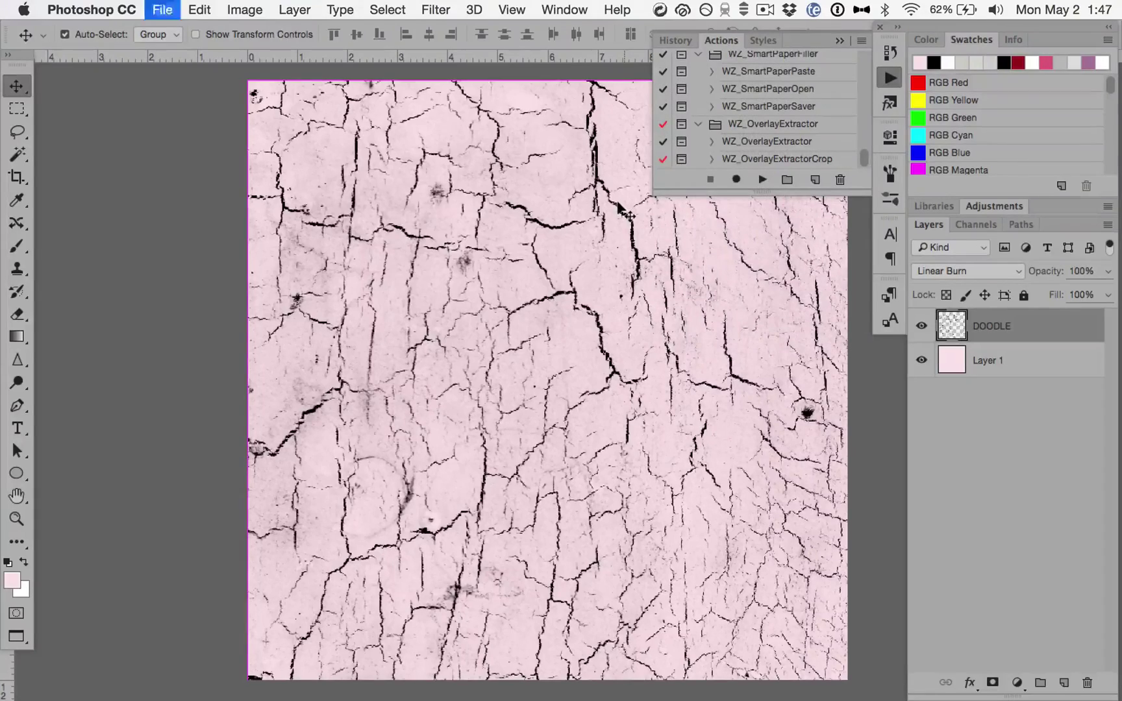
# Close the pink overlay test document and the yellow crackle scan without saving either one.
pyautogui.press('super+w')
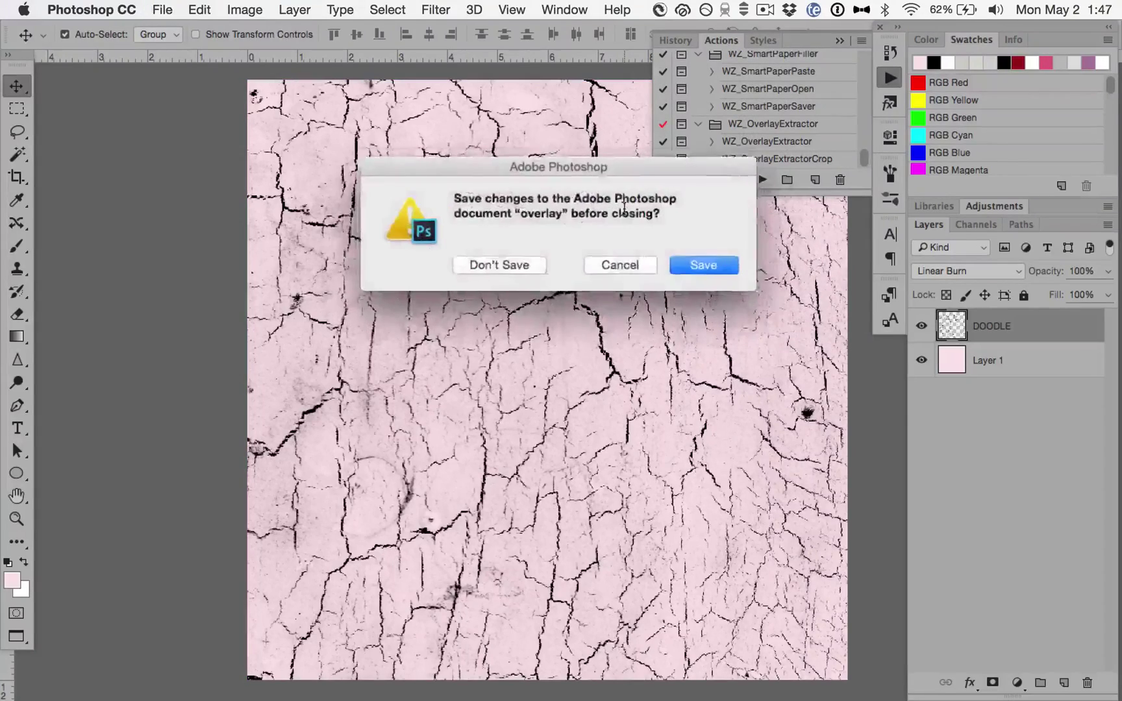
pyautogui.press('d')
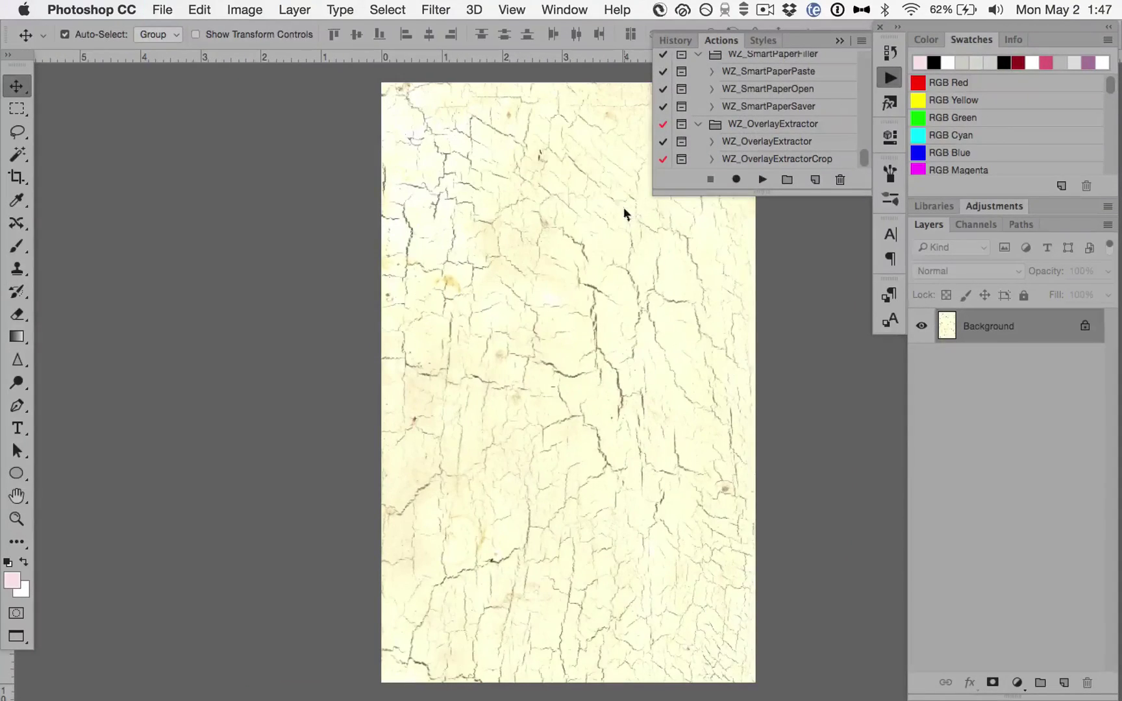
pyautogui.press('super+w')
pyautogui.press('d')
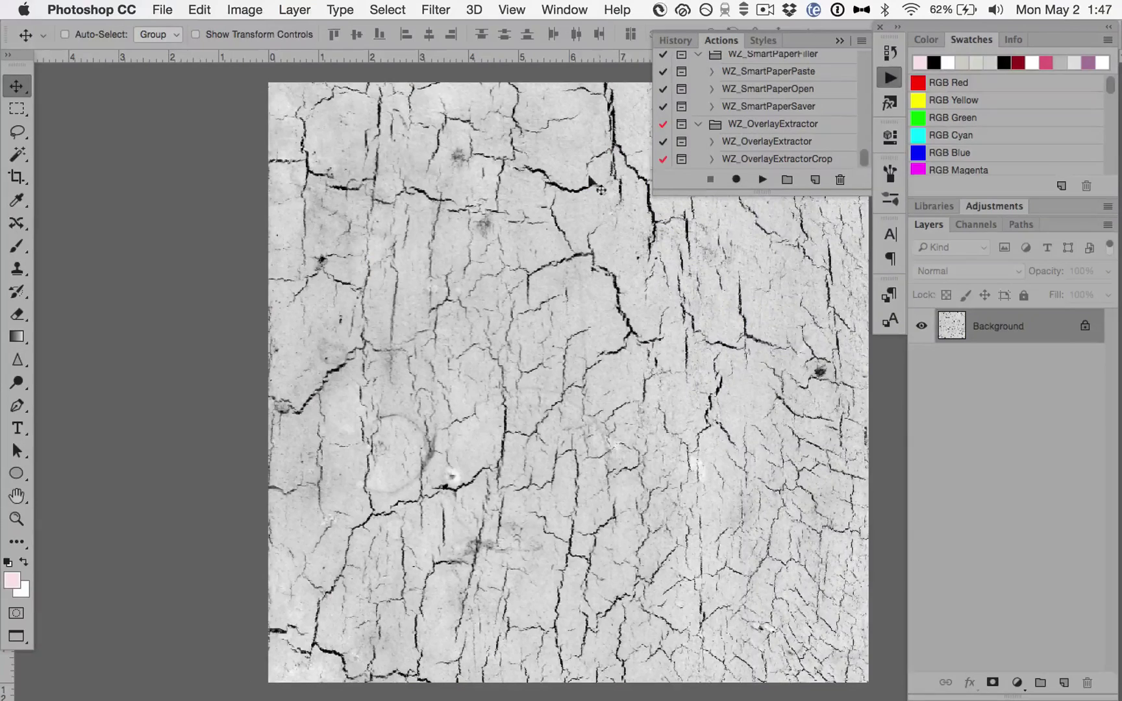
# Check the greyscale crackle image's dimensions, leave them as they are, and run the WZ_OverlayExtractor action on it.
pyautogui.click(751, 141)
pyautogui.press('alt+super+i')
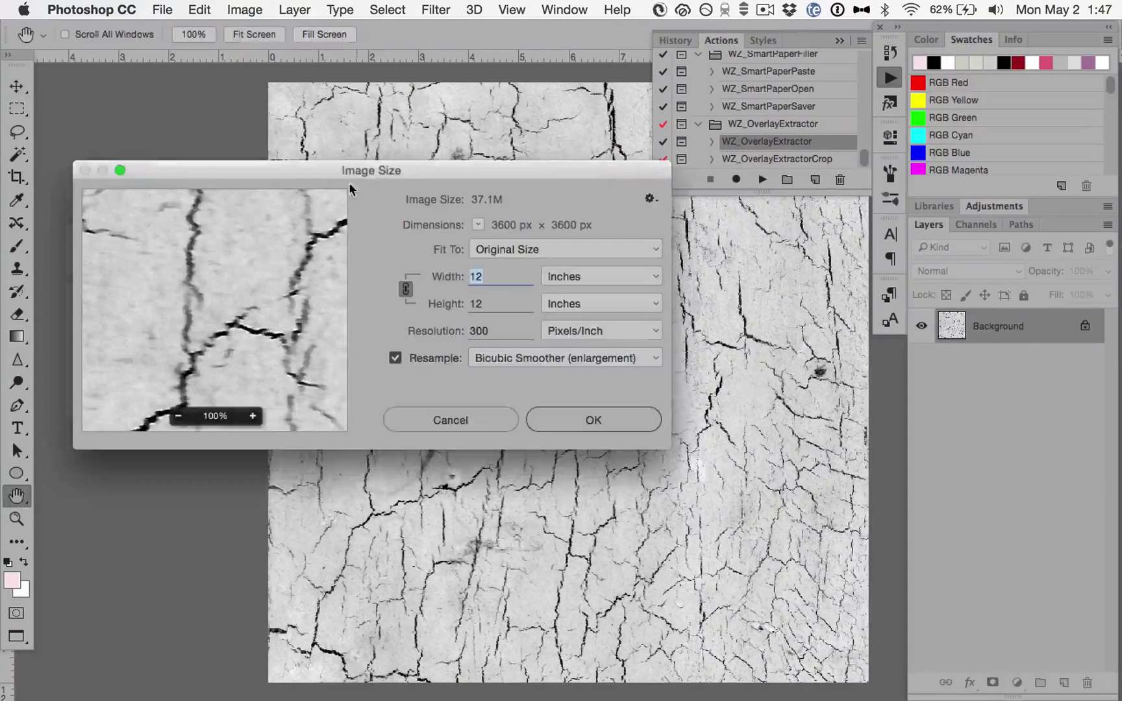
pyautogui.click(466, 428)
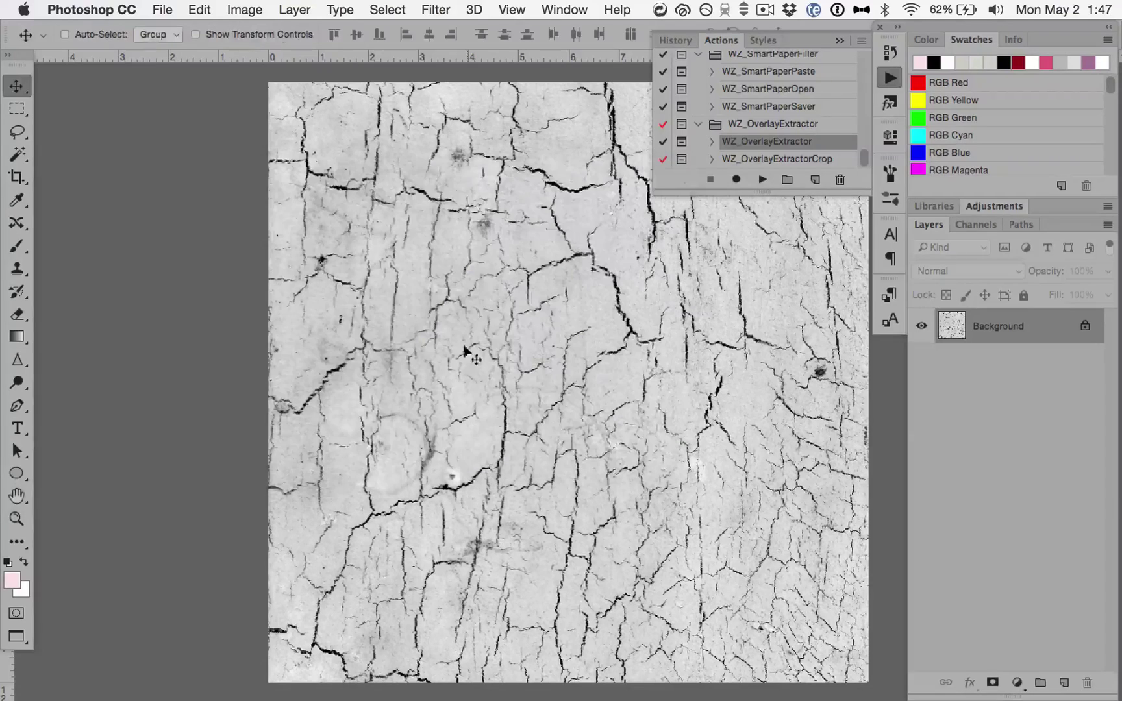
pyautogui.click(758, 179)
pyautogui.click(691, 303)
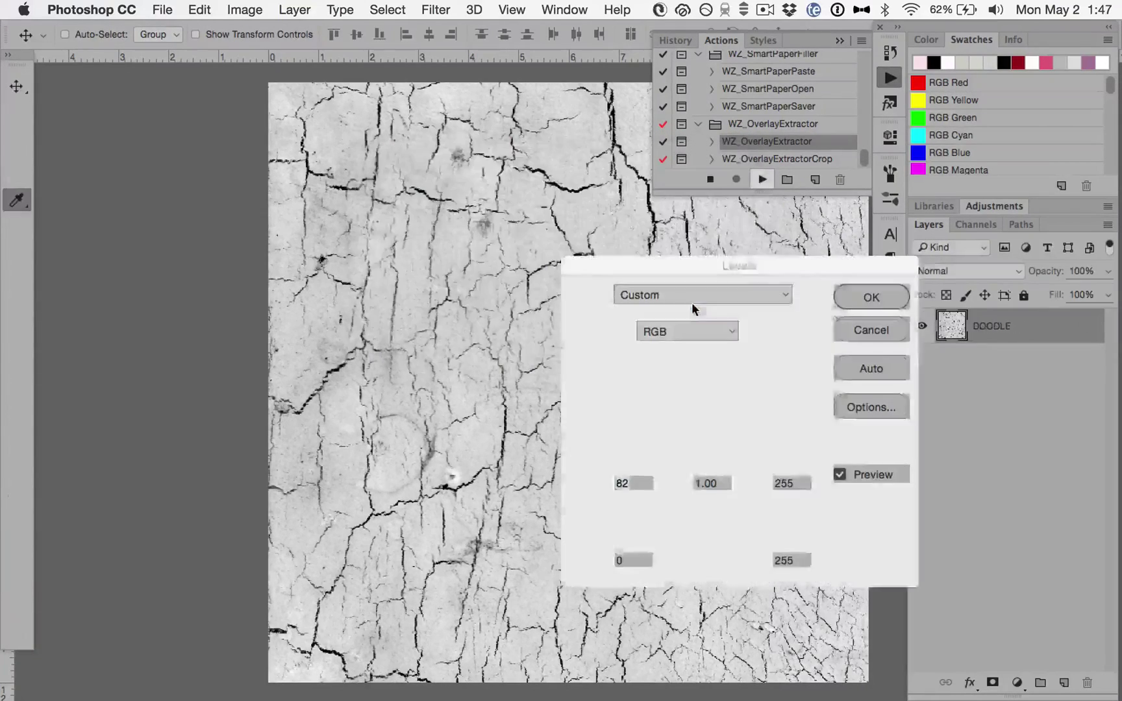
# Increase the crackle image's contrast in the RGB Levels adjustment by raising the black input and lowering the white input.
pyautogui.moveTo(656, 459); pyautogui.dragTo(675, 462)
pyautogui.moveTo(805, 463); pyautogui.dragTo(778, 465)
pyautogui.click(868, 299)
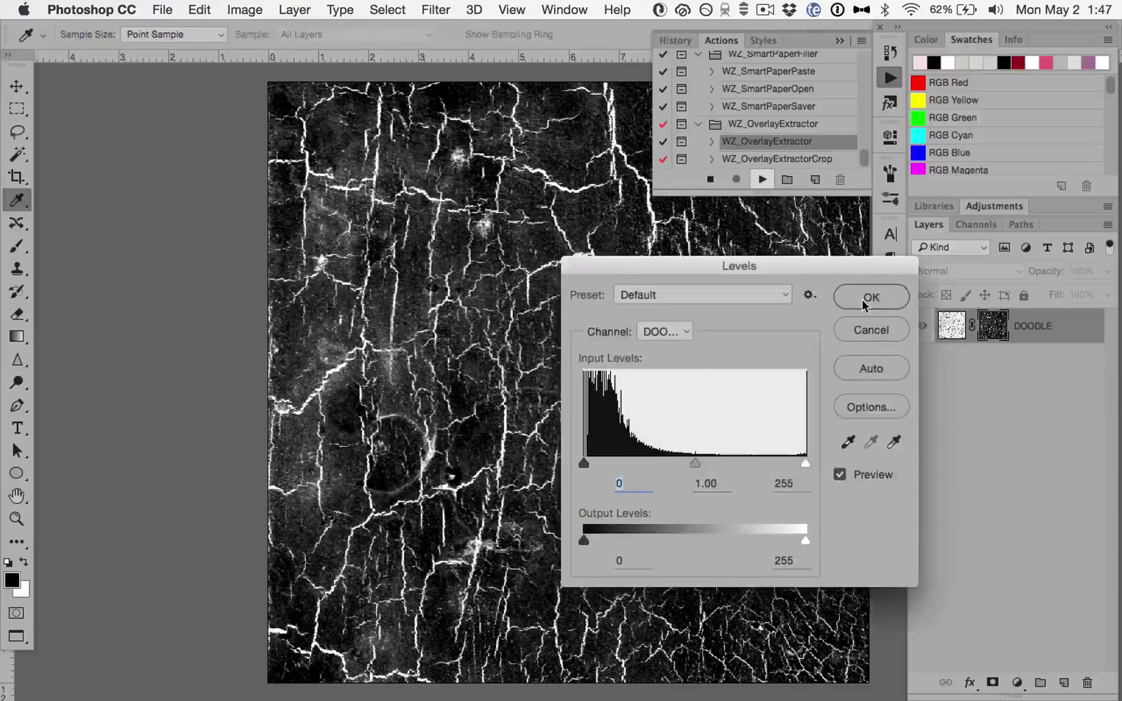
# Sharpen the DOODLE mask with Levels, raising its black input slightly and lowering its white input.
pyautogui.moveTo(586, 461); pyautogui.dragTo(594, 463)
pyautogui.moveTo(807, 465); pyautogui.dragTo(782, 461)
pyautogui.click(881, 299)
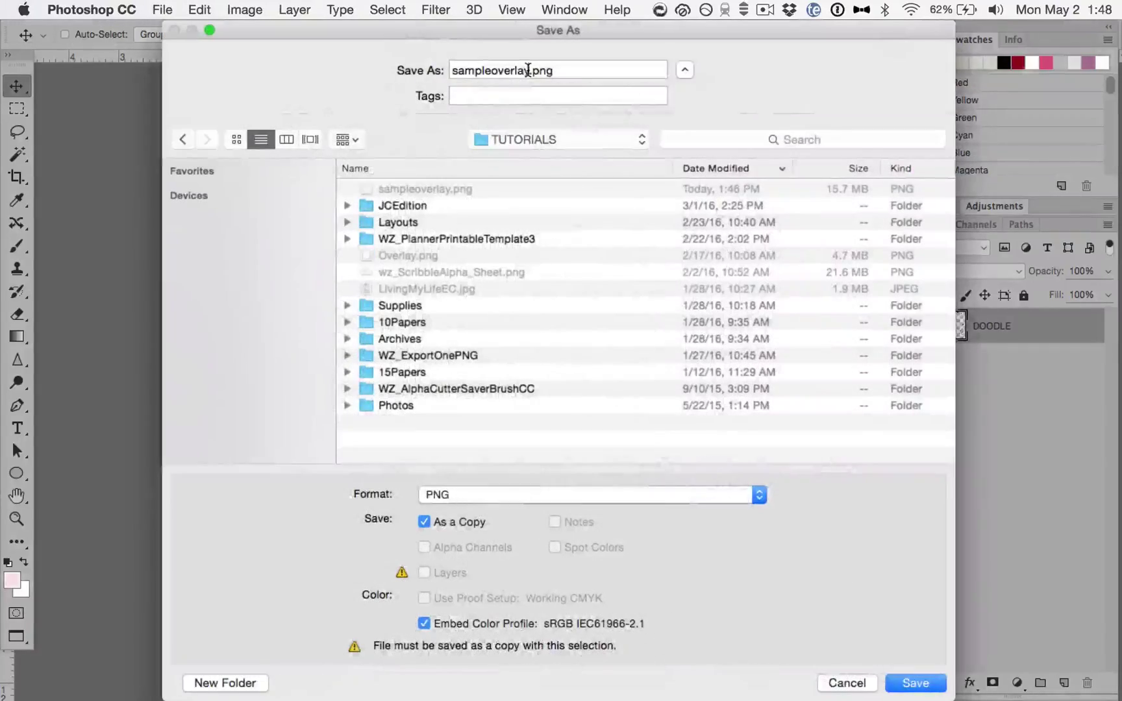
# Save the extracted overlay as a PNG copy named sampleoverlay2.png in the TUTORIALS folder, accepting the PNG options.
pyautogui.write('2')
pyautogui.press('Return')
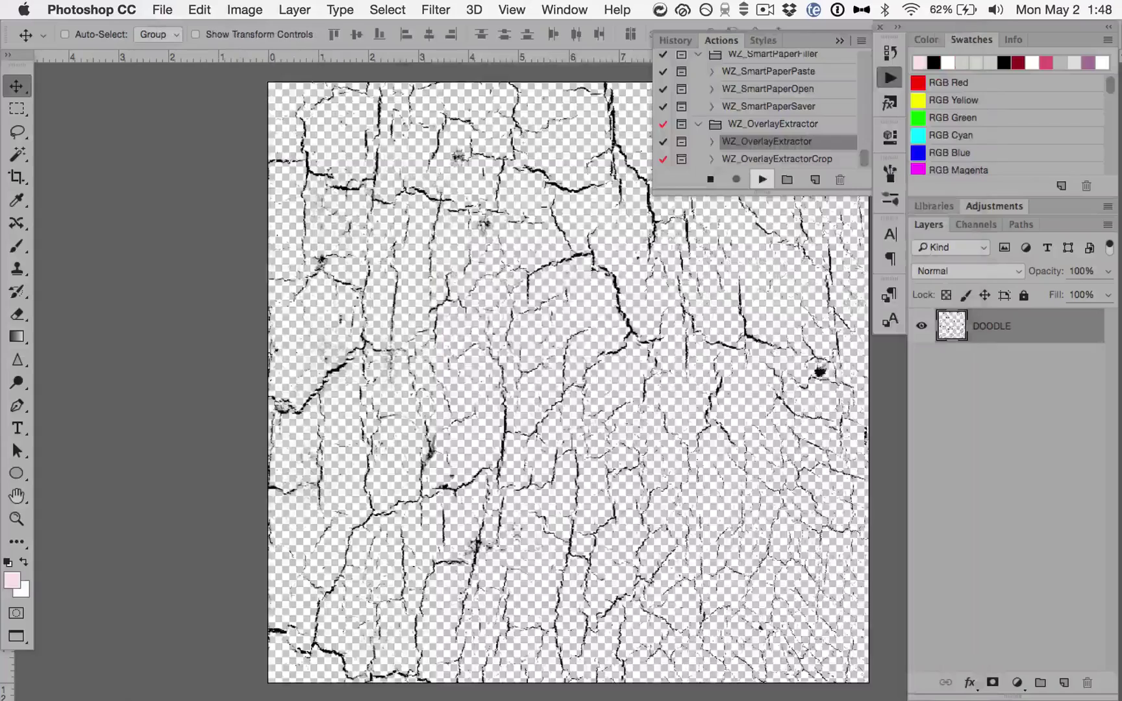
pyautogui.press('Return')
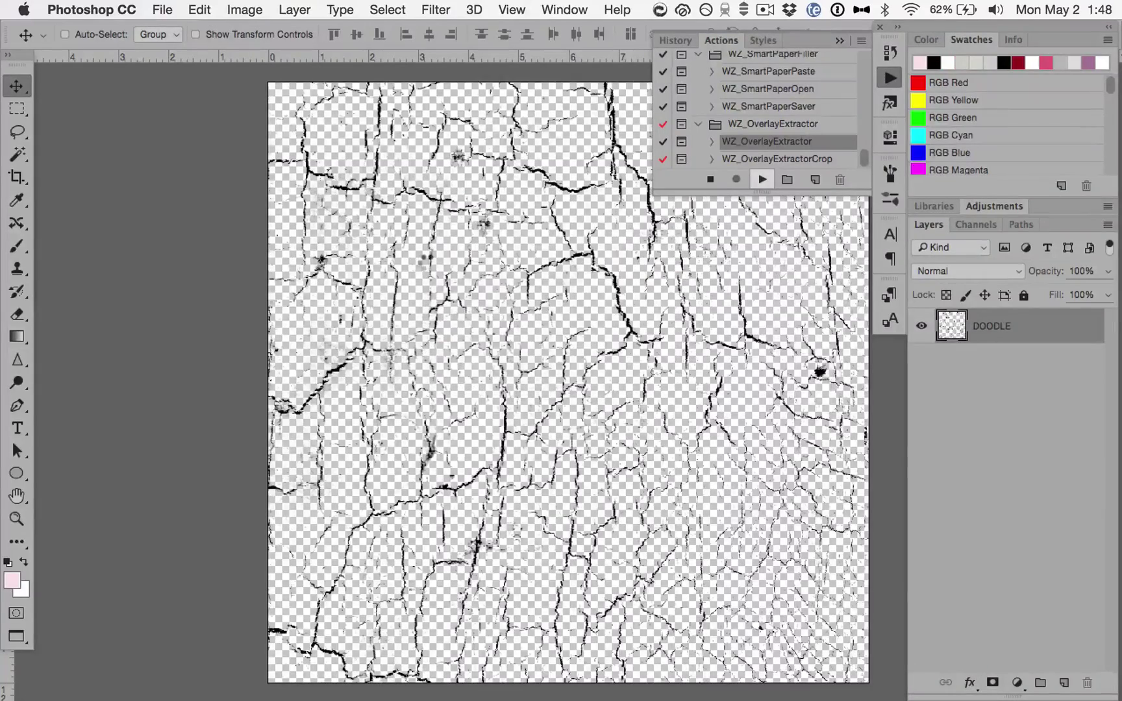